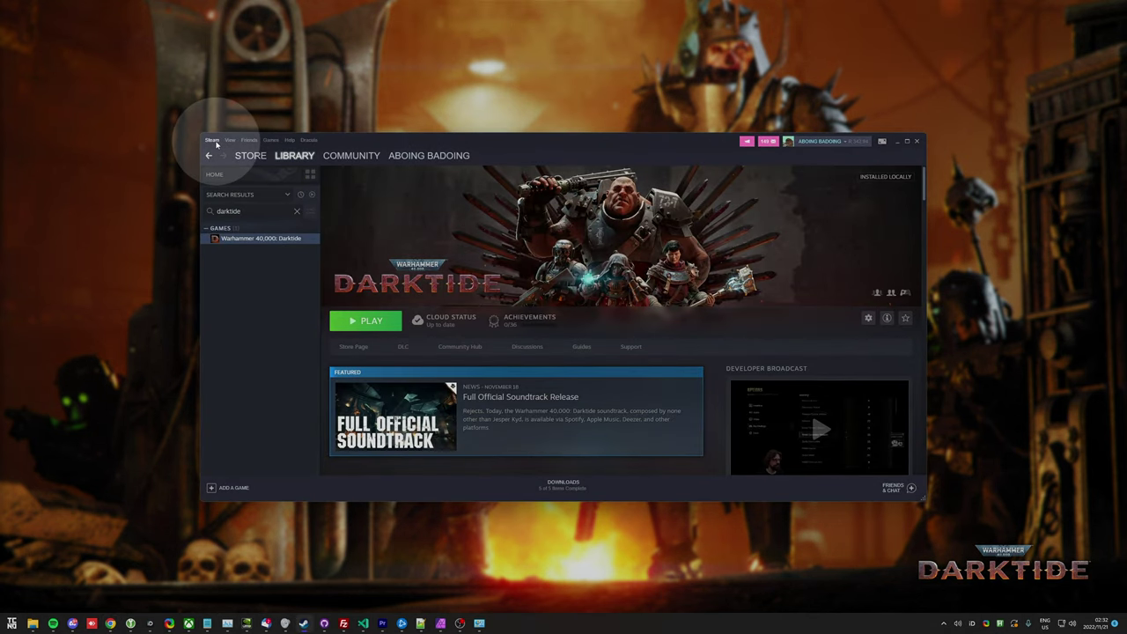
Minimize Steam, look it up in the Windows search and view its option to run as administrator.
left_click(212, 140)
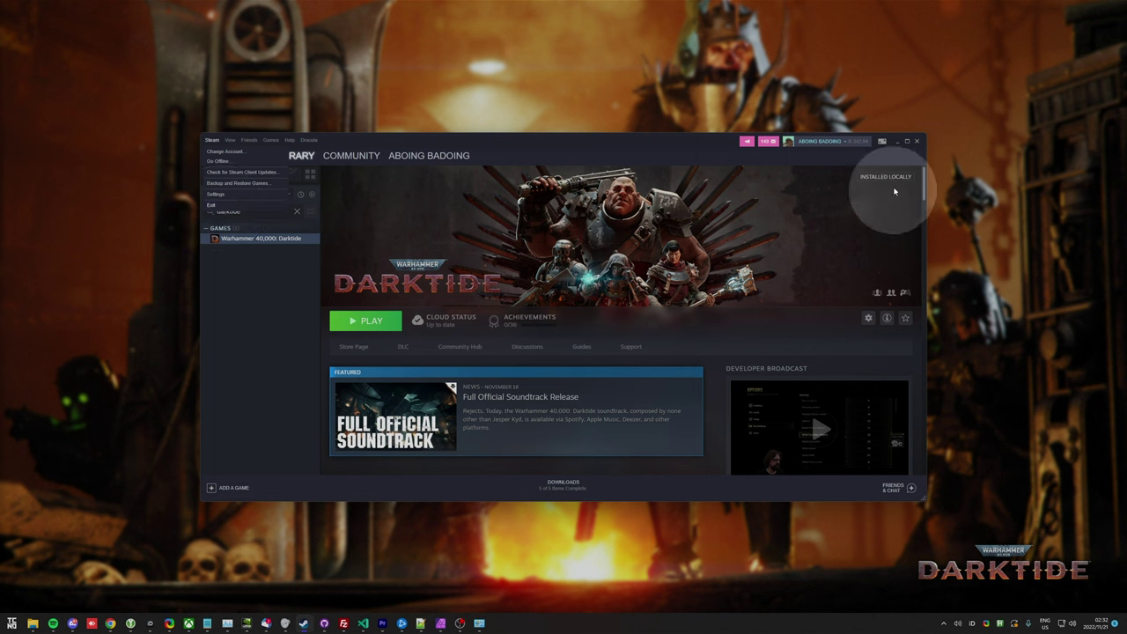
left_click(899, 142)
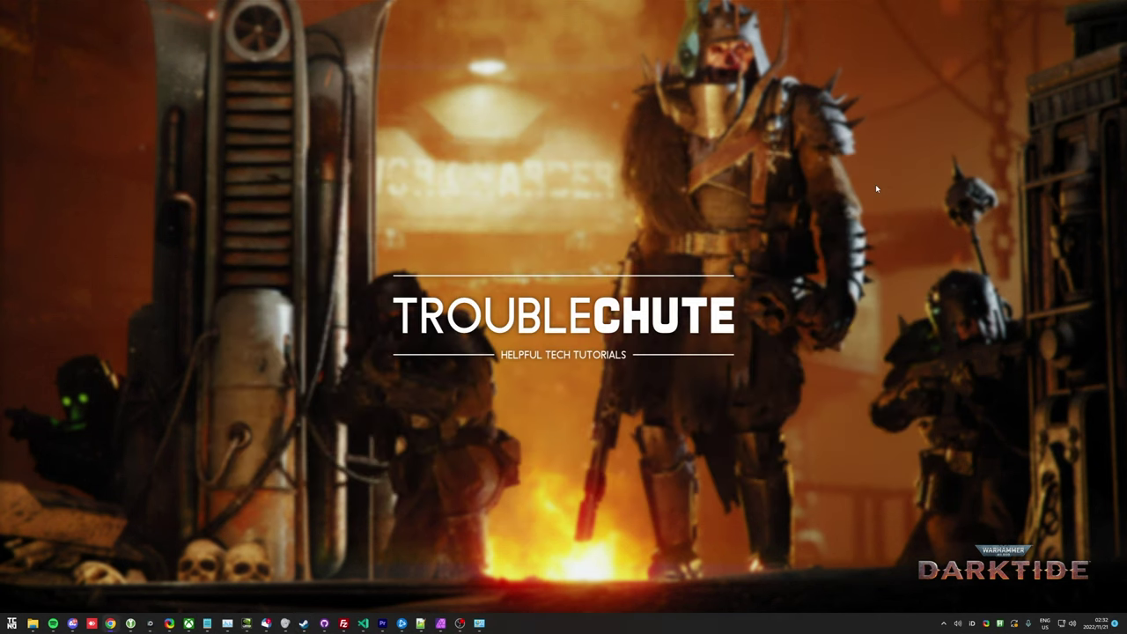
key("super")
type("stea")
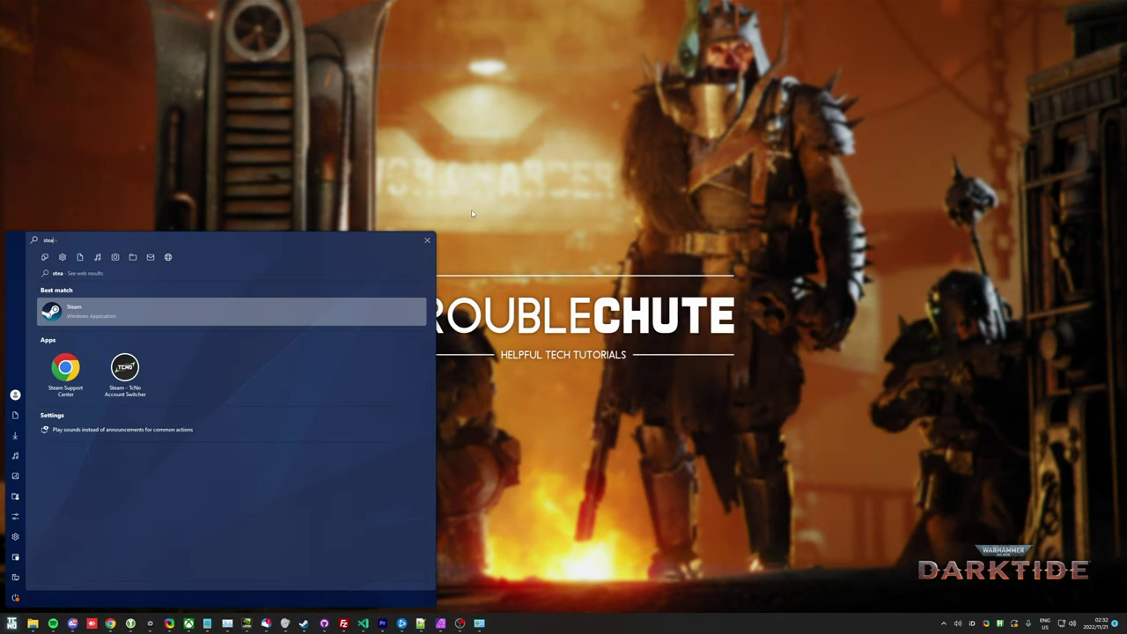
right_click(126, 316)
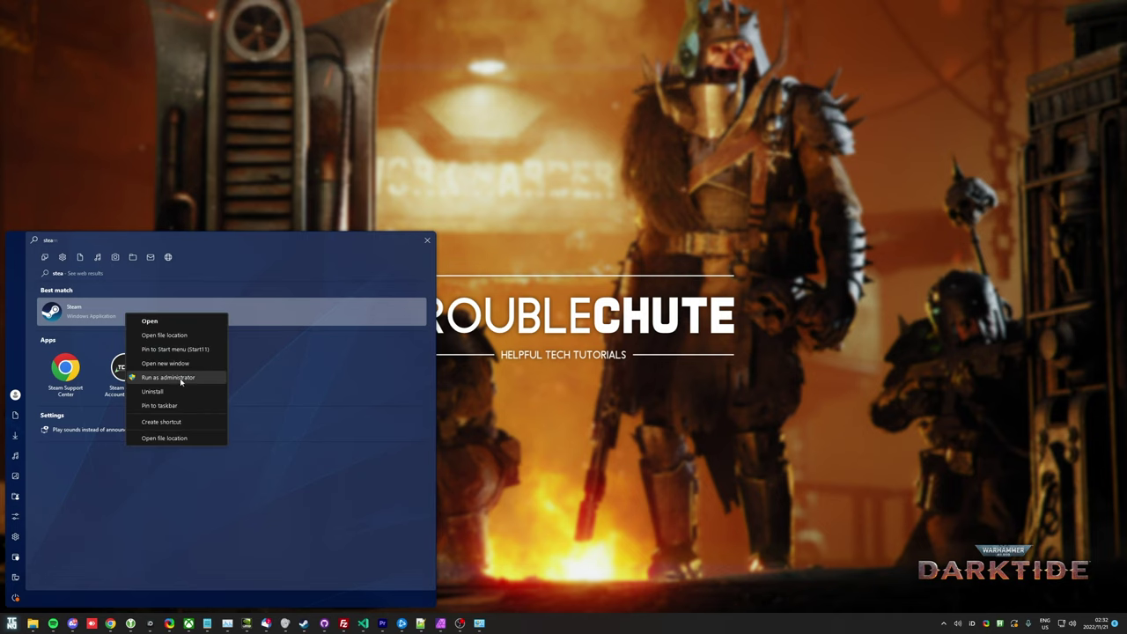
left_click(579, 390)
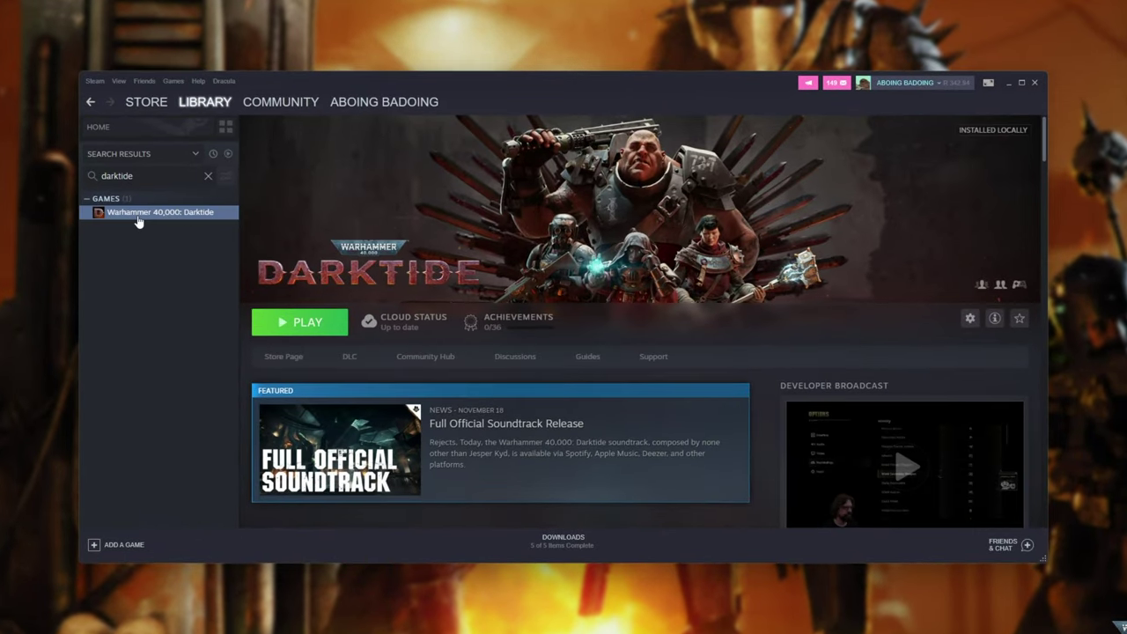
Browse the local files of Warhammer 40,000: Darktide from the Steam library and open the binaries folder.
right_click(139, 221)
mouse_move(197, 291)
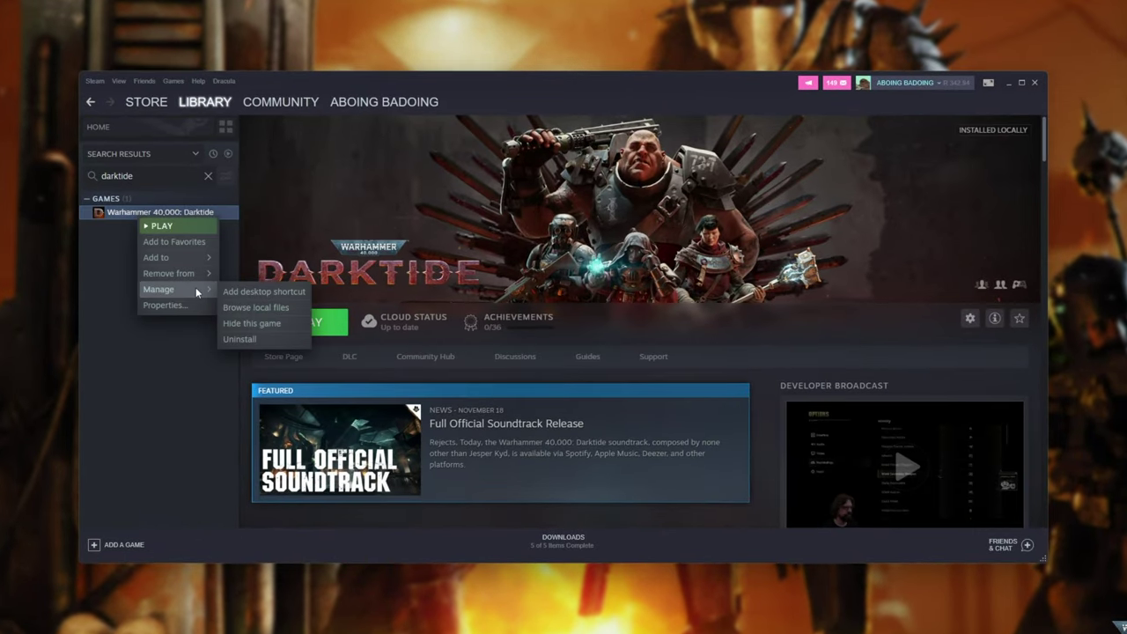
left_click(251, 307)
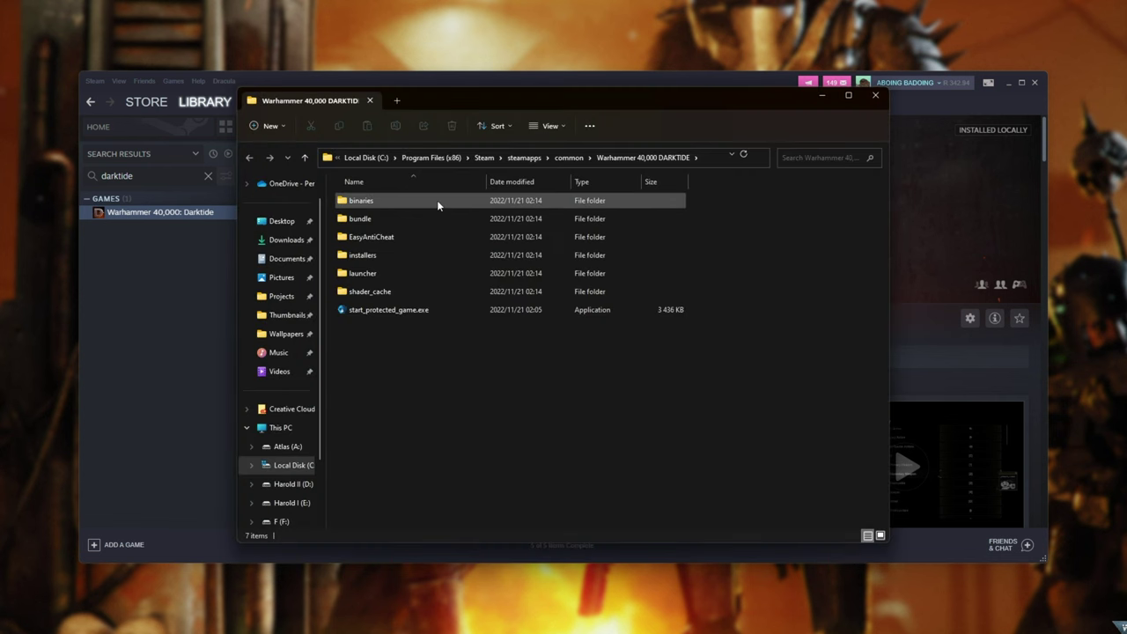
double_click(437, 201)
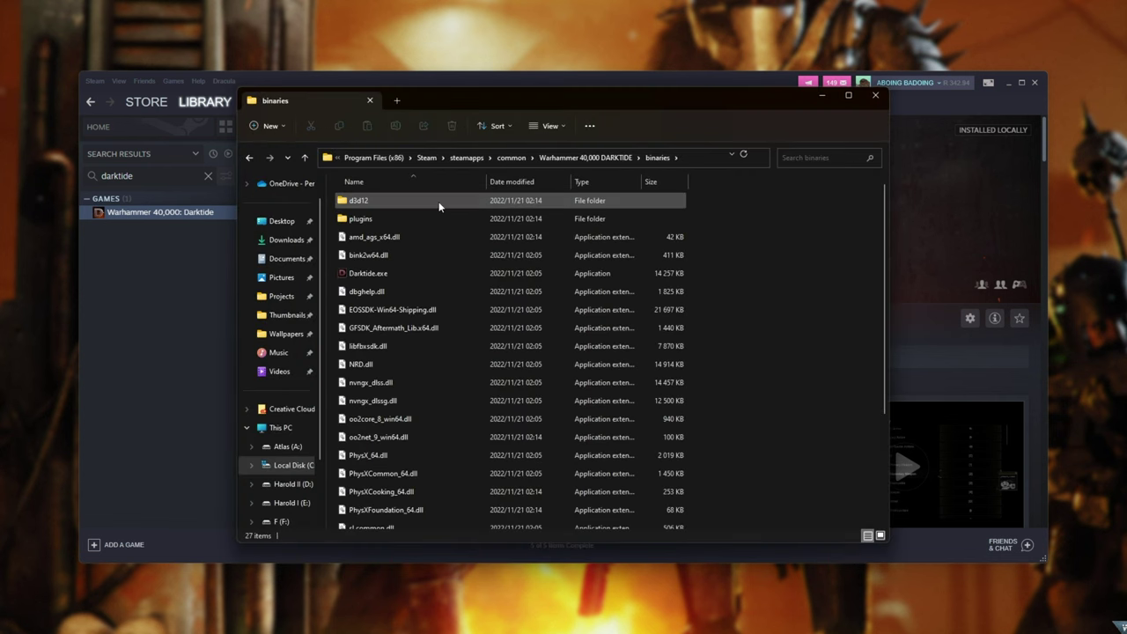
Review the compatibility settings in the properties of Darktide.exe and close them without changes.
left_click(421, 274)
right_click(421, 274)
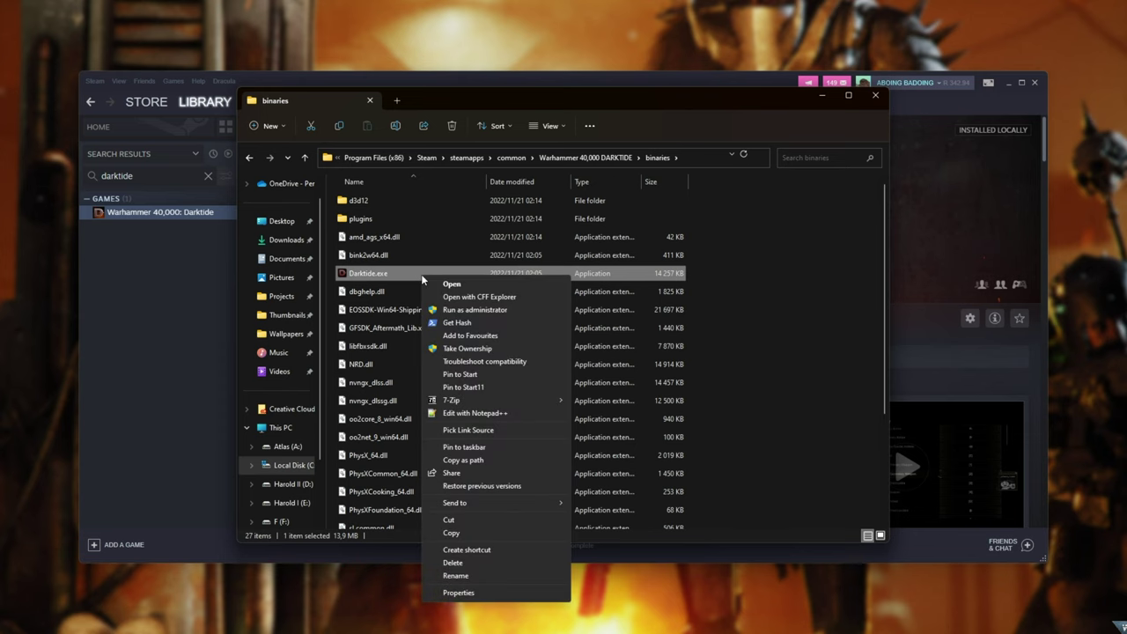
left_click(509, 592)
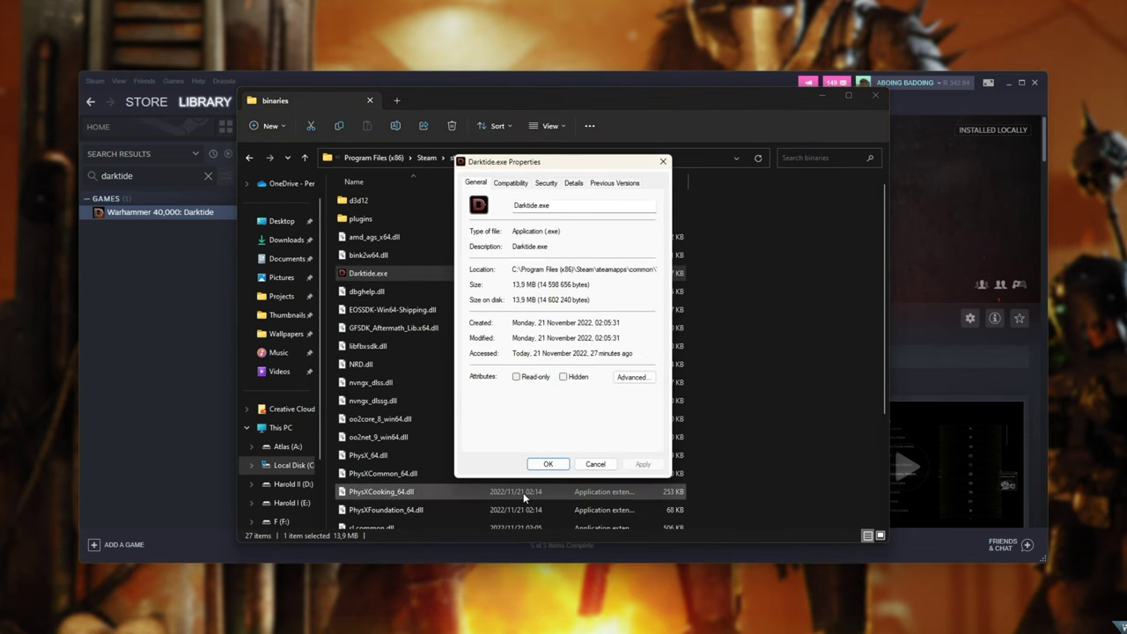
left_click(510, 183)
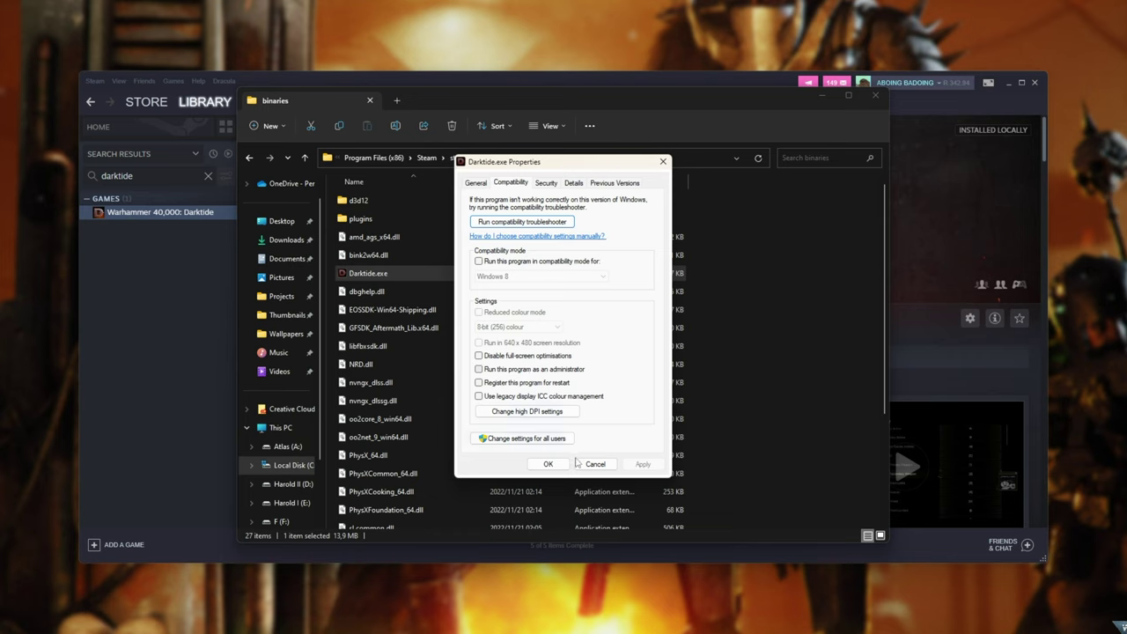
left_click(549, 464)
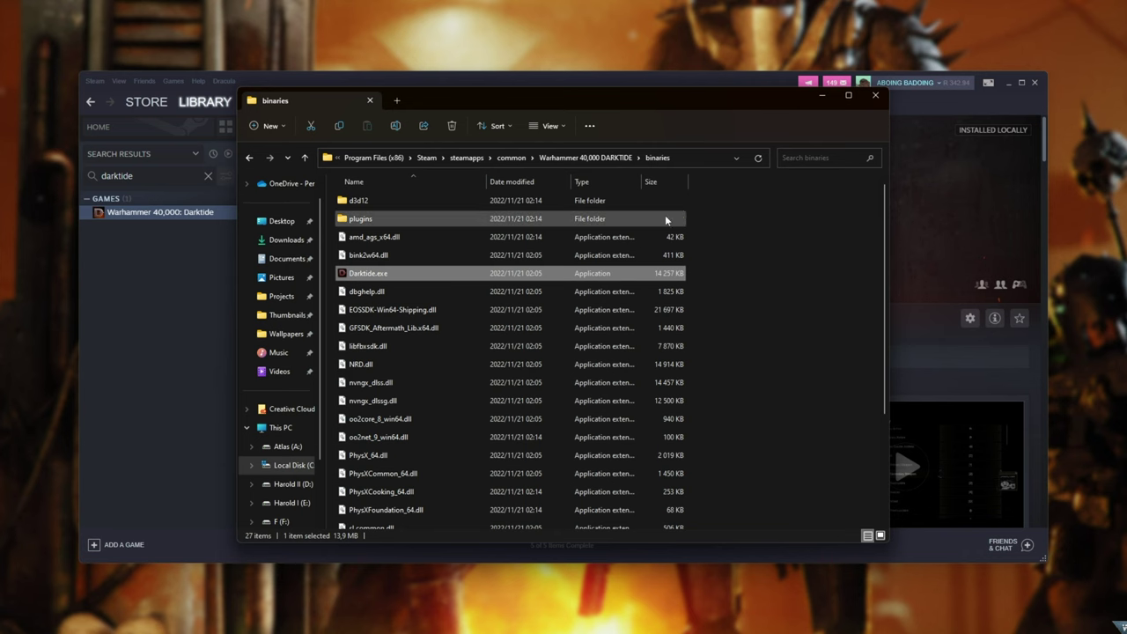
left_click(935, 187)
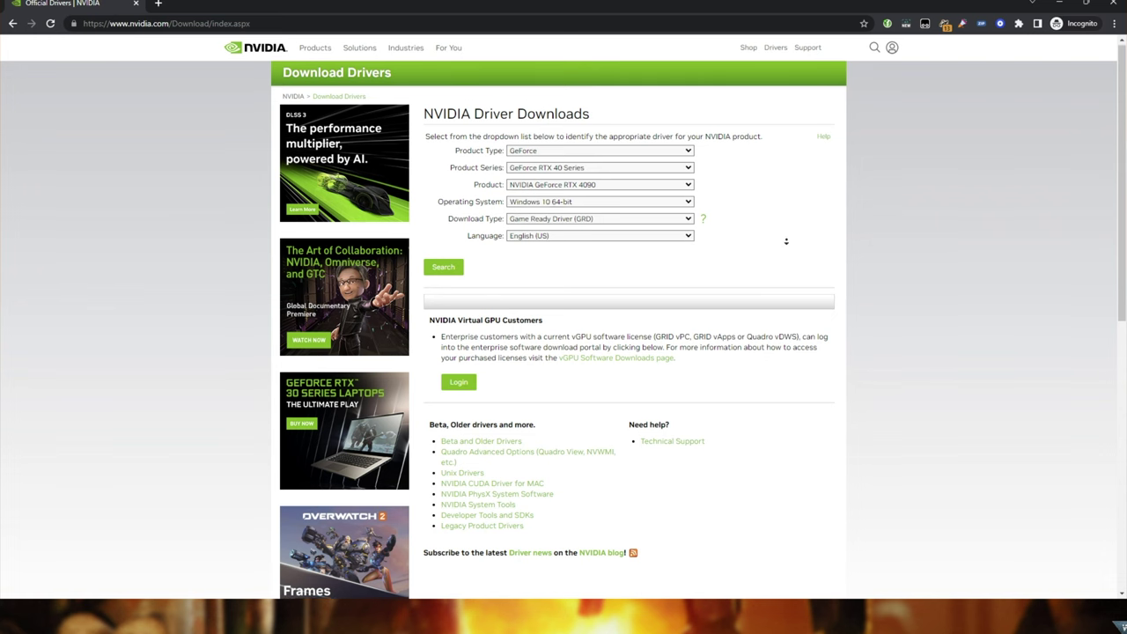
On the NVIDIA driver download page, choose GeForce RTX 30 Series, GeForce RTX 3080 Ti and Windows 11.
scroll(714, 217, "down", 1)
left_click(584, 150)
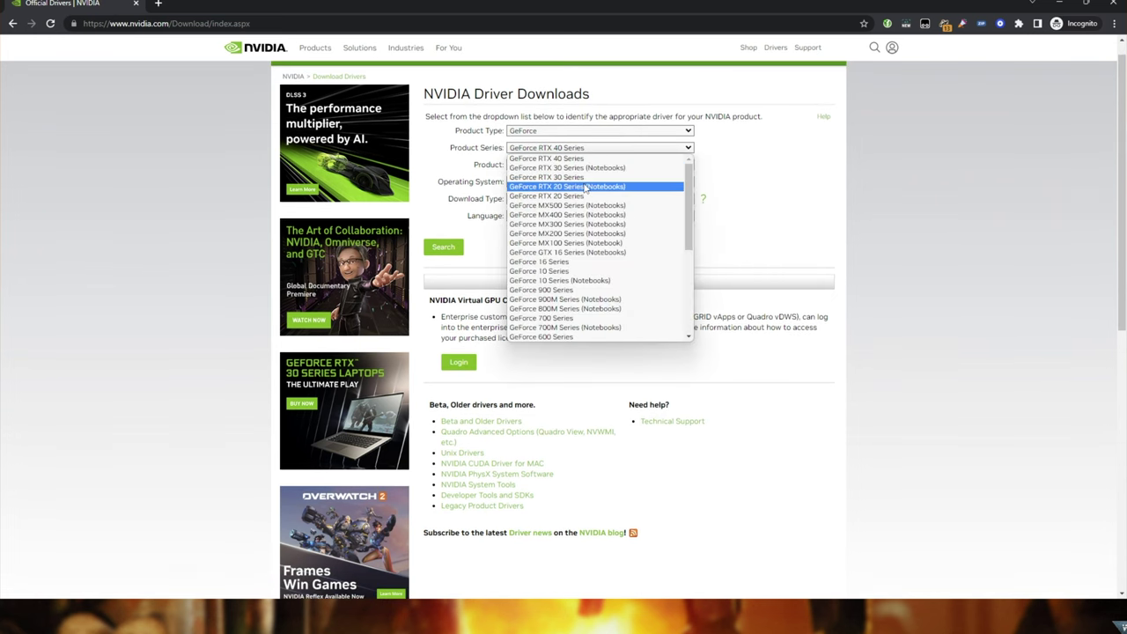
left_click(585, 181)
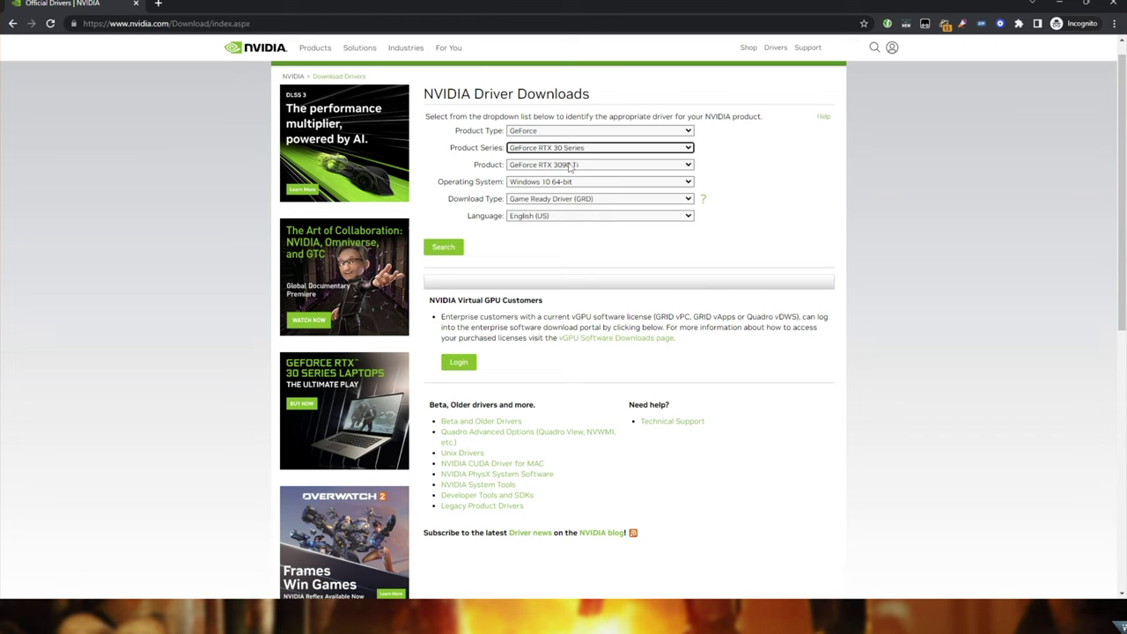
left_click(568, 166)
left_click(570, 194)
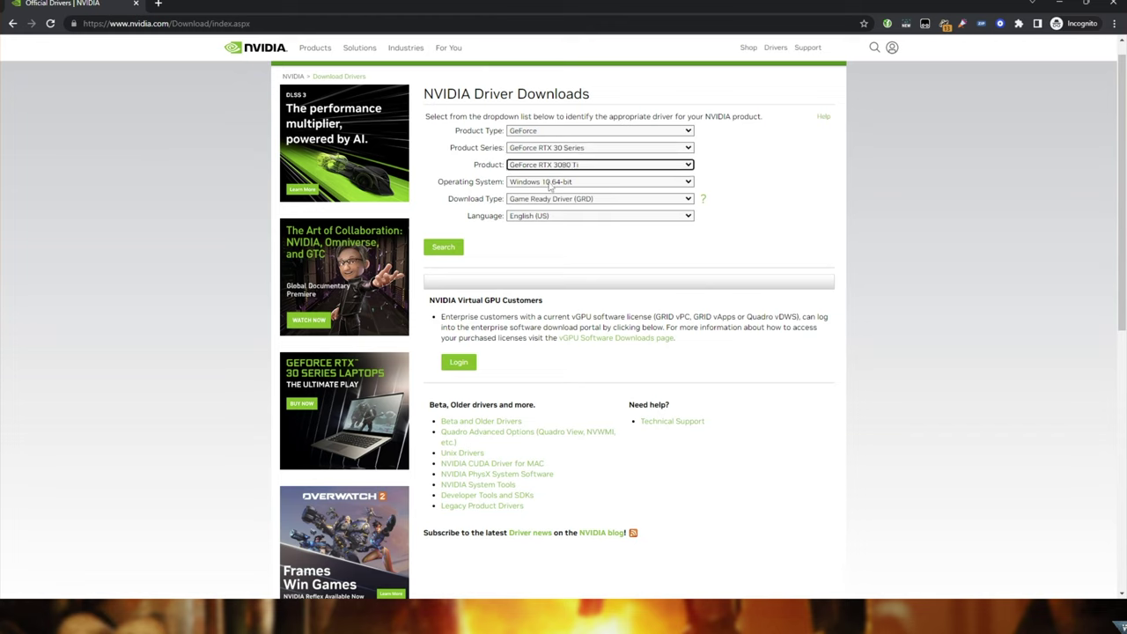
left_click(550, 182)
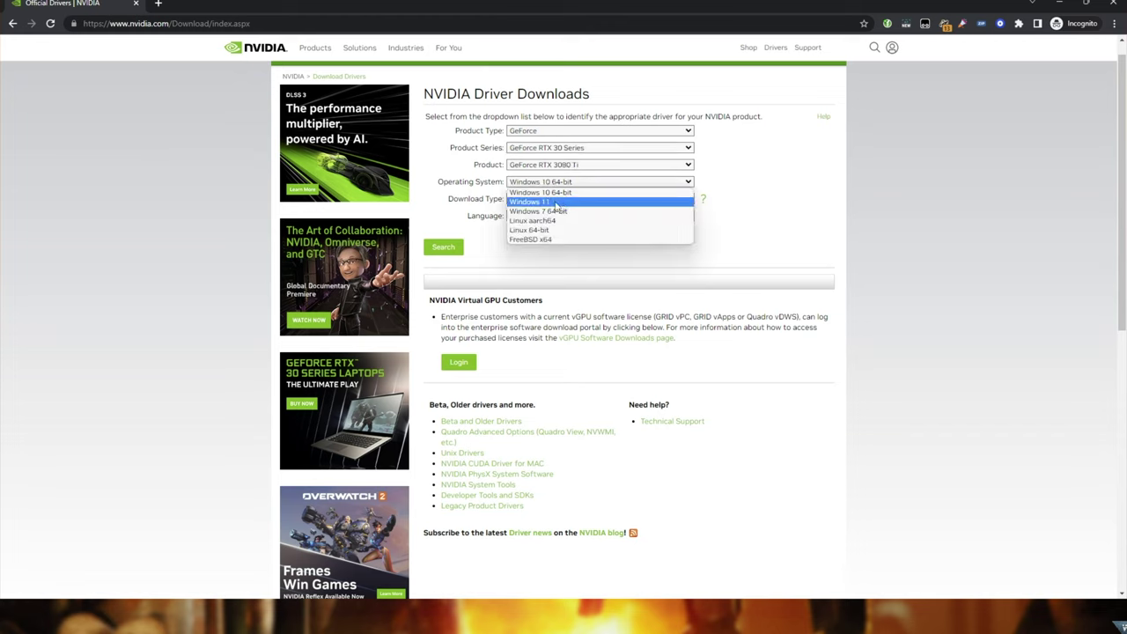
left_click(555, 203)
Set the download type to Studio Driver (SD), search for the driver and check the found driver's version.
left_click_drag(448, 200, 502, 201)
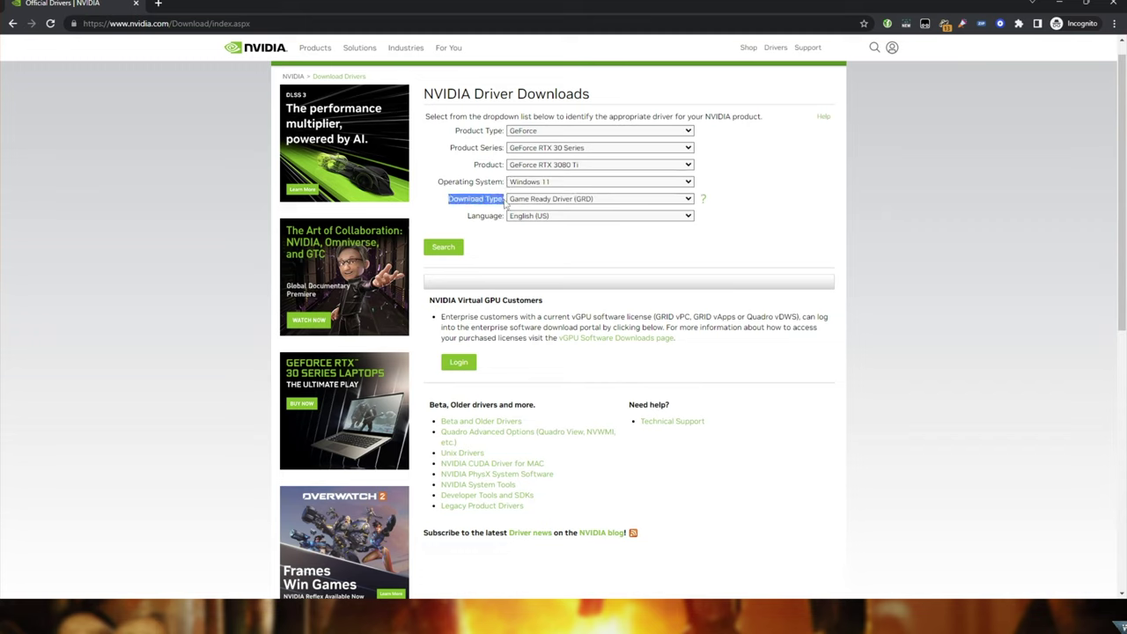
left_click(588, 204)
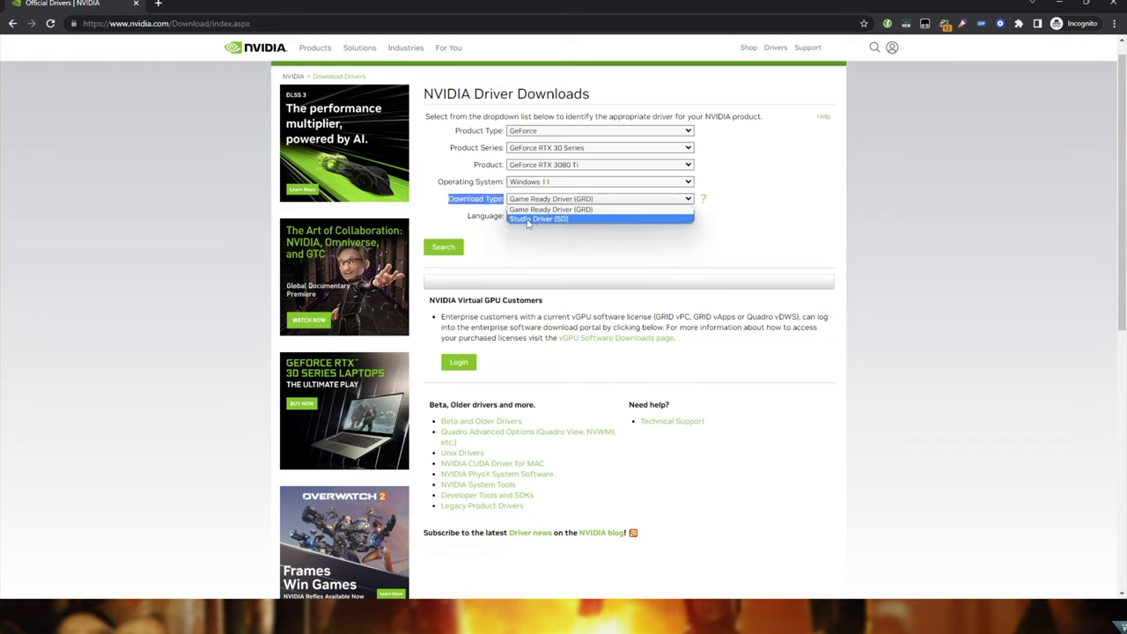
left_click(529, 220)
left_click(455, 250)
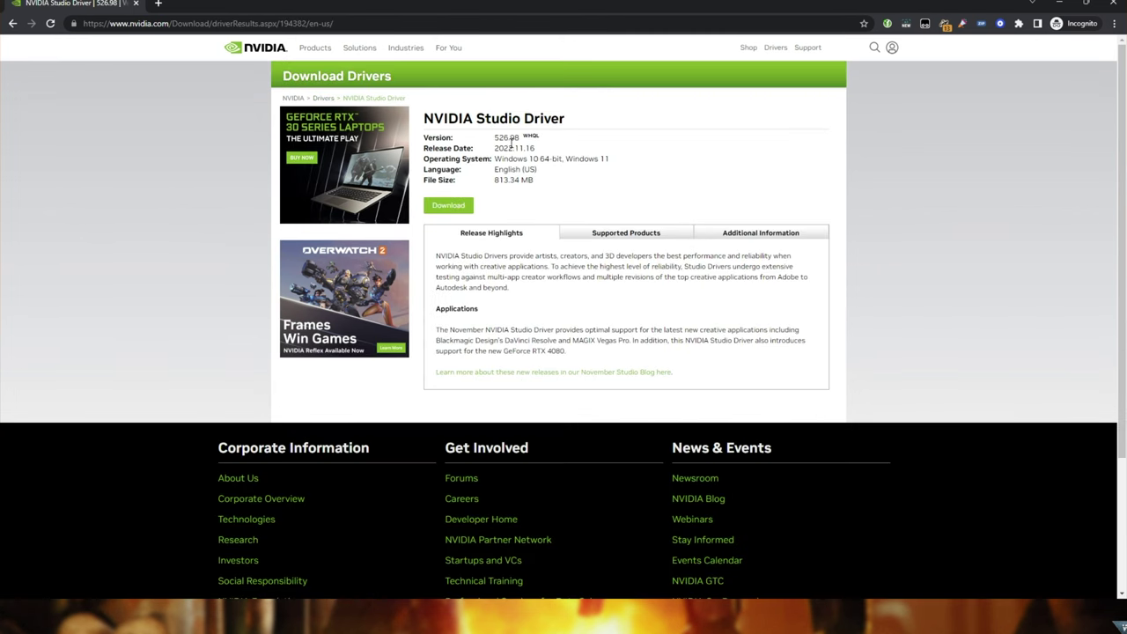
left_click_drag(488, 143, 529, 142)
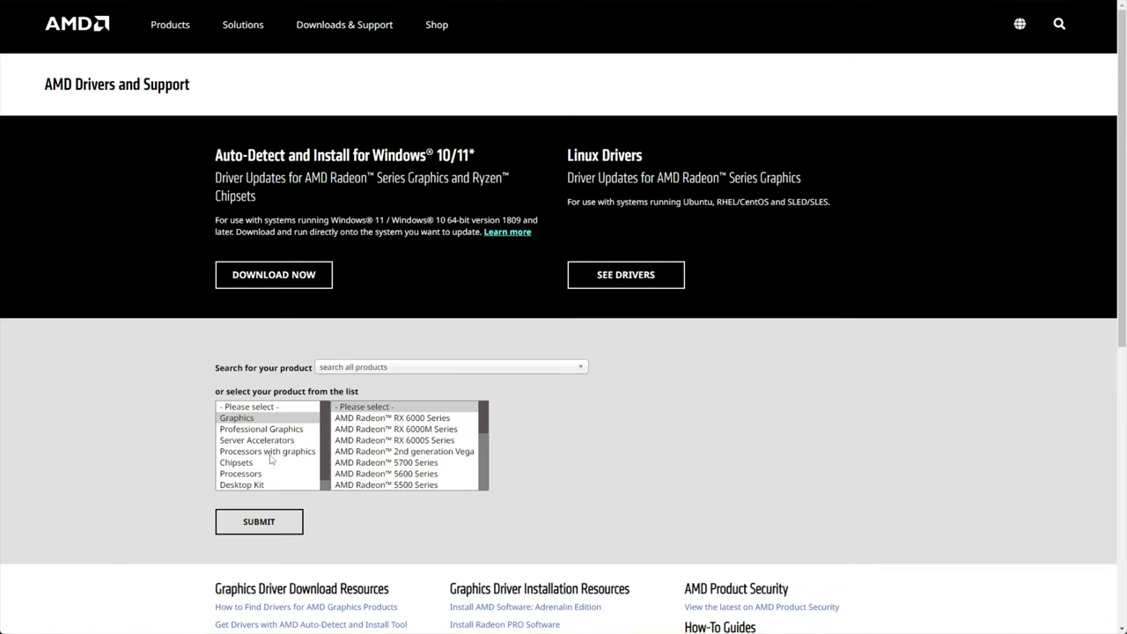
On the AMD drivers page, select Graphics, Radeon RX 6000 Series, RX 6900 Series and RX 6900 XT, and submit the selection.
left_click(247, 419)
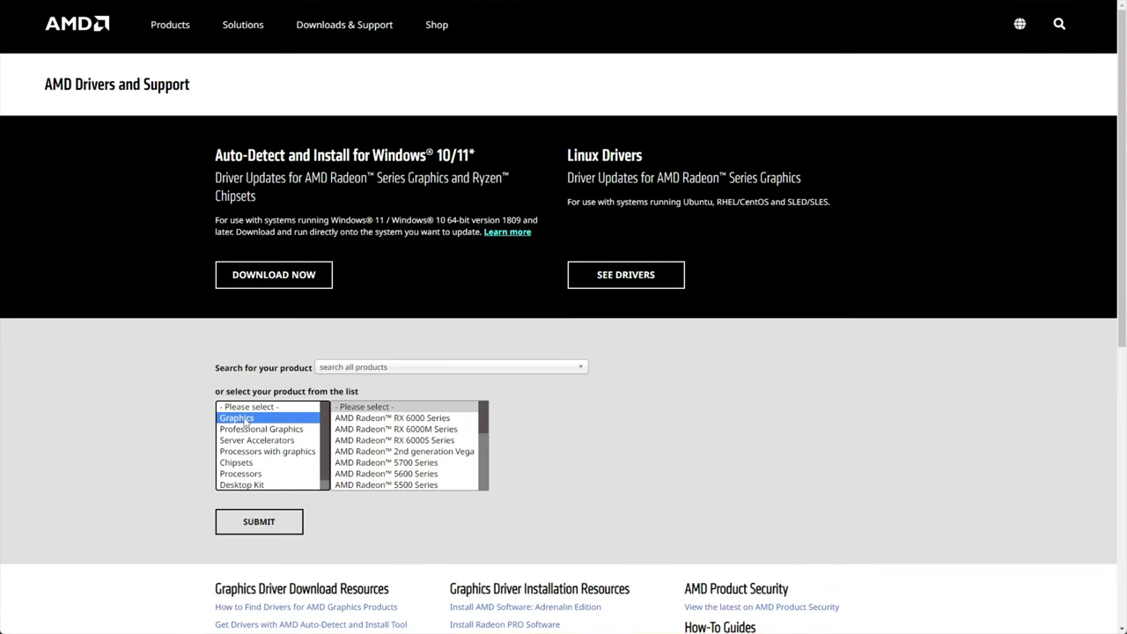
left_click(440, 419)
left_click(551, 418)
left_click(693, 429)
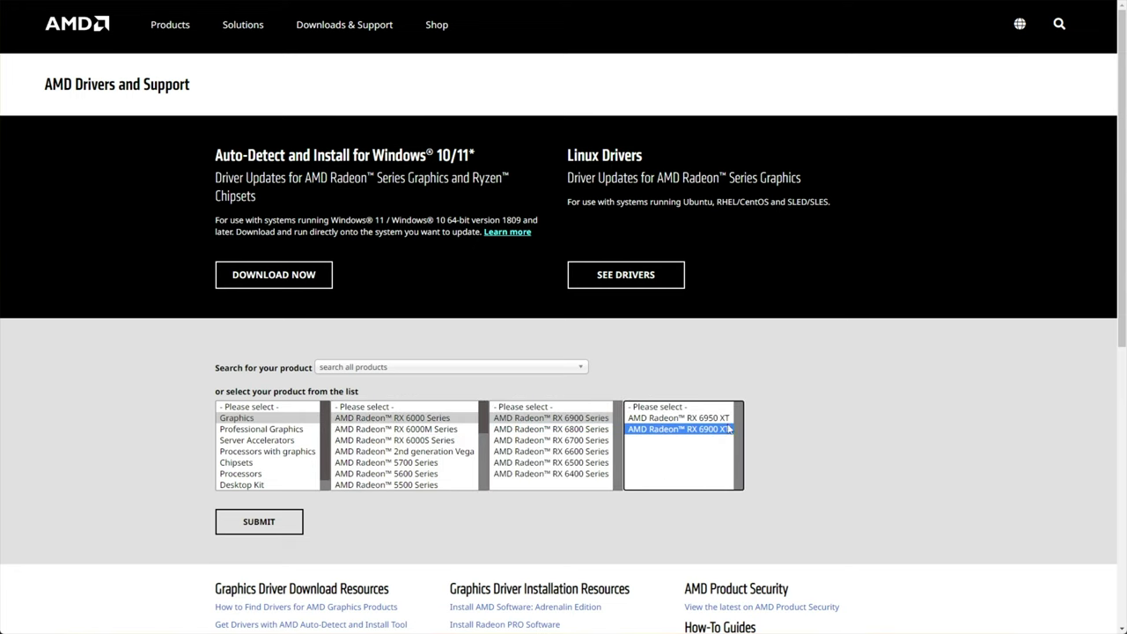
left_click(280, 522)
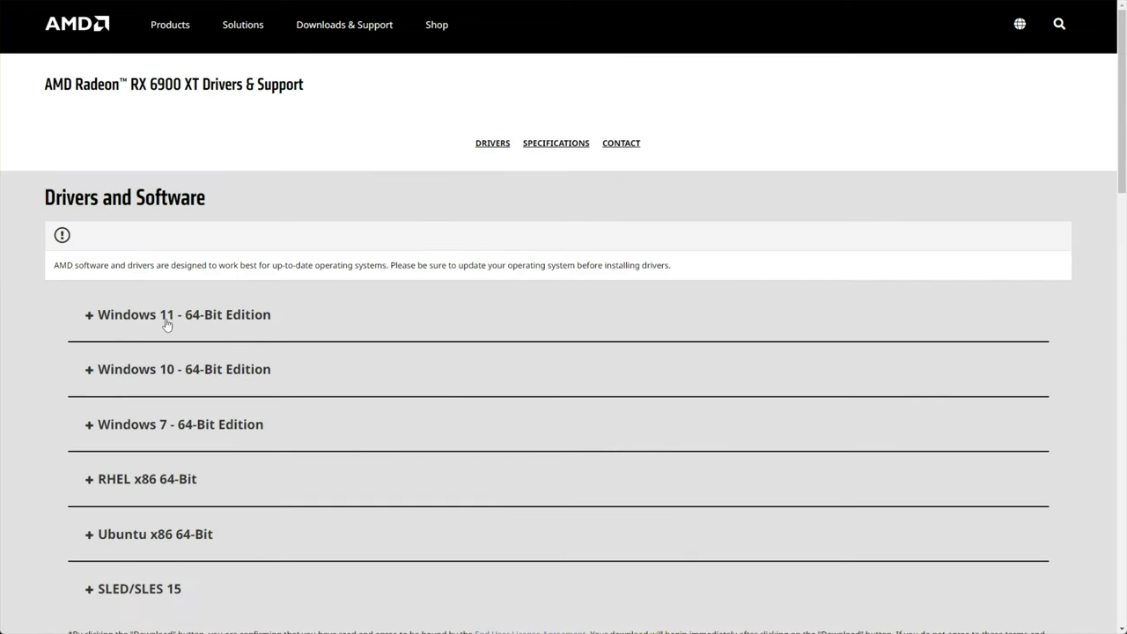
Expand the Windows 11 64-Bit drivers, compare the Adrenalin and PRO editions, and download AMD Software: PRO Edition.
left_click(206, 317)
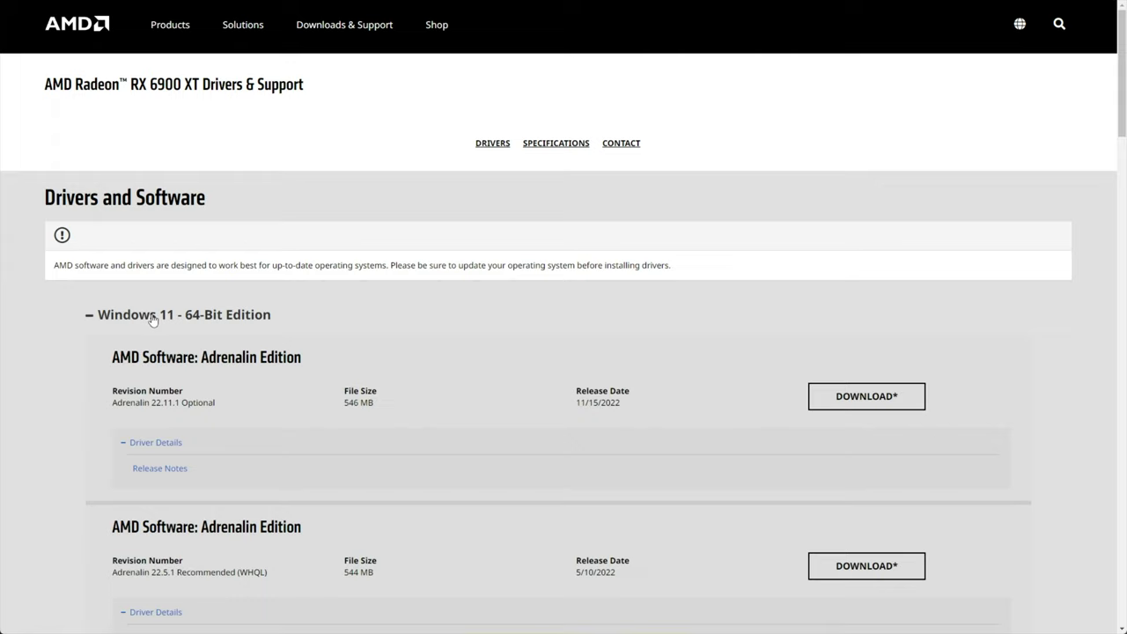
scroll(230, 303, "down", 1)
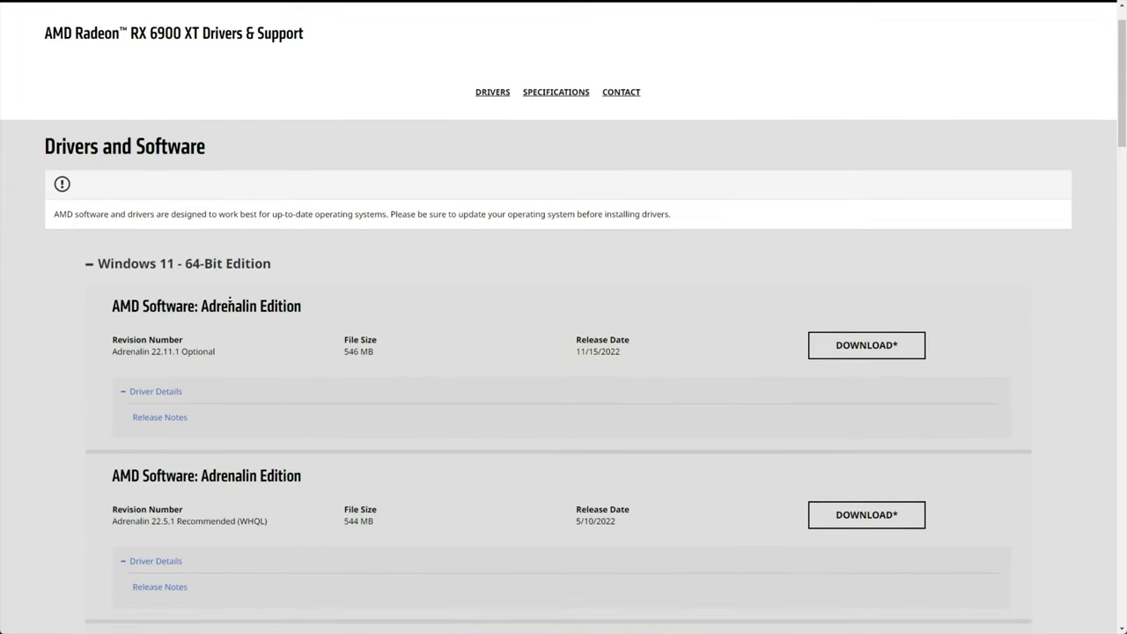
left_click_drag(329, 282, 201, 280)
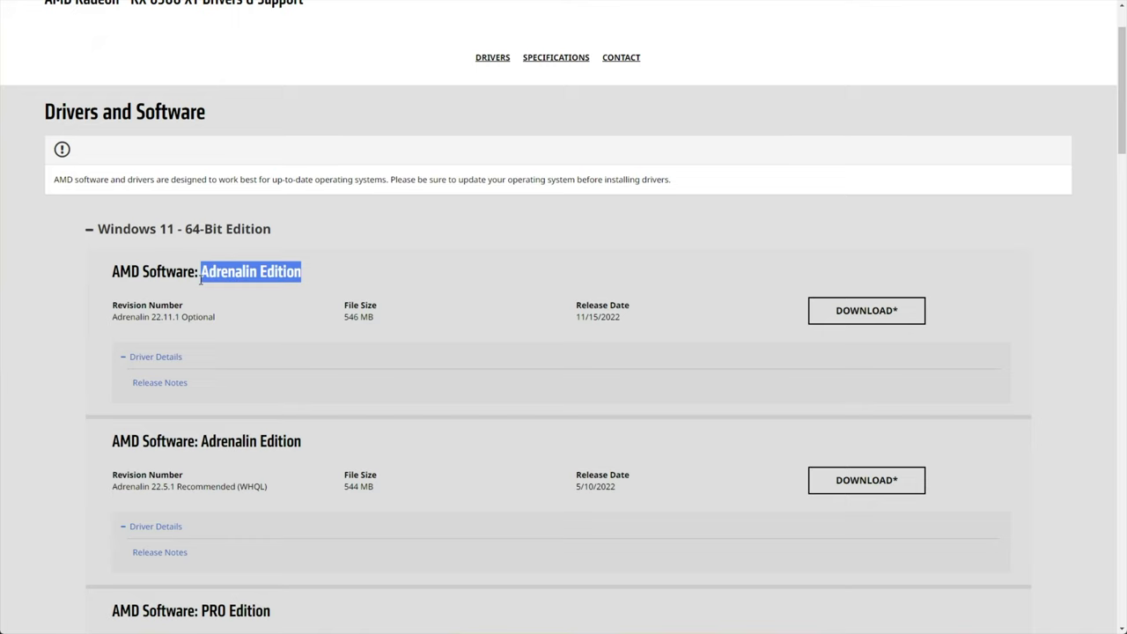
scroll(290, 418, "down", 3)
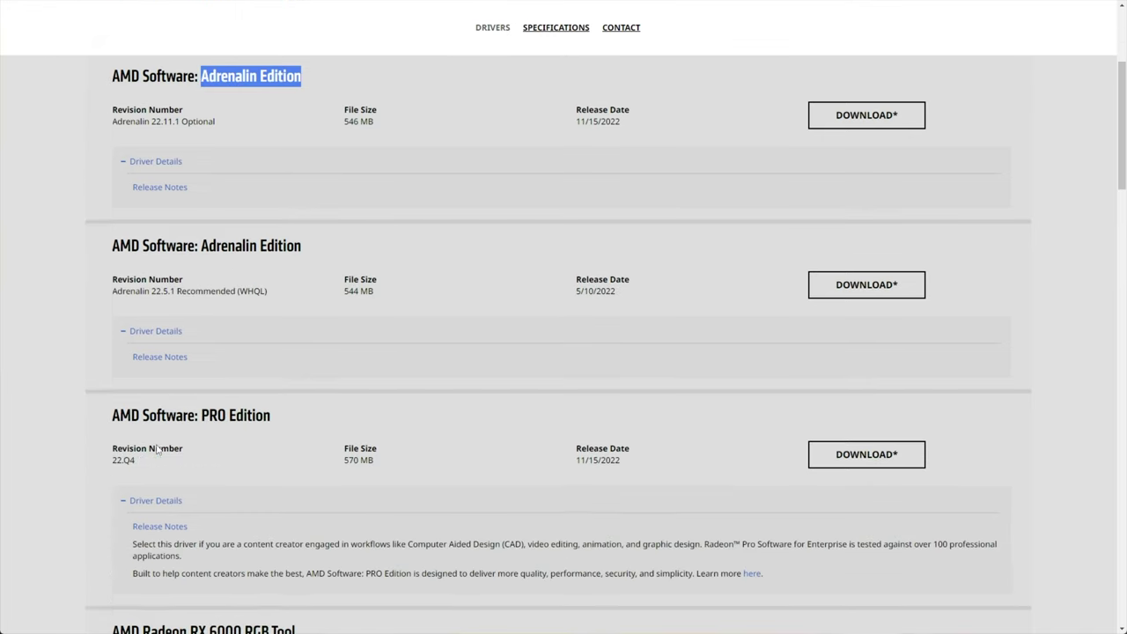
left_click_drag(276, 355, 202, 352)
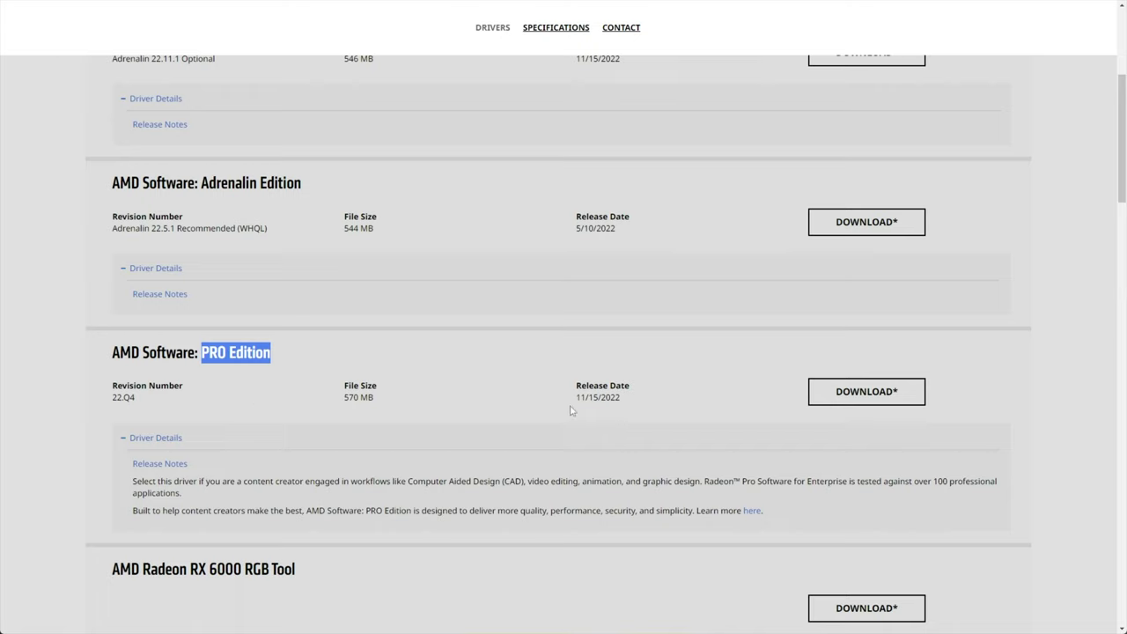
left_click(873, 395)
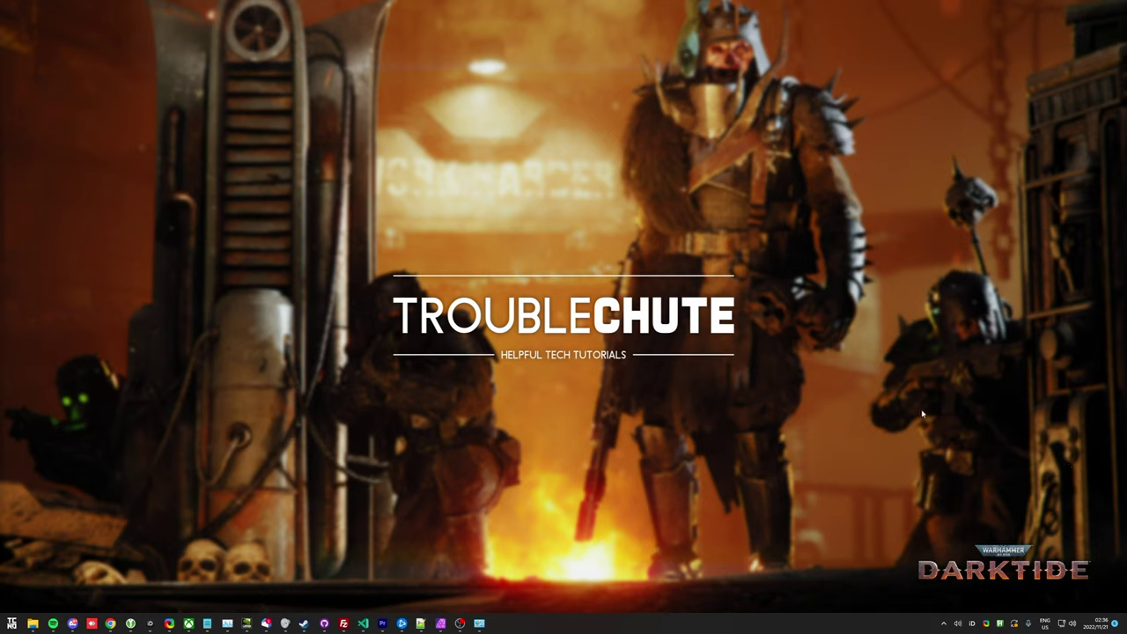
Search Windows for performance, open the appearance and performance options, and open the virtual memory settings.
key("super")
type("performance")
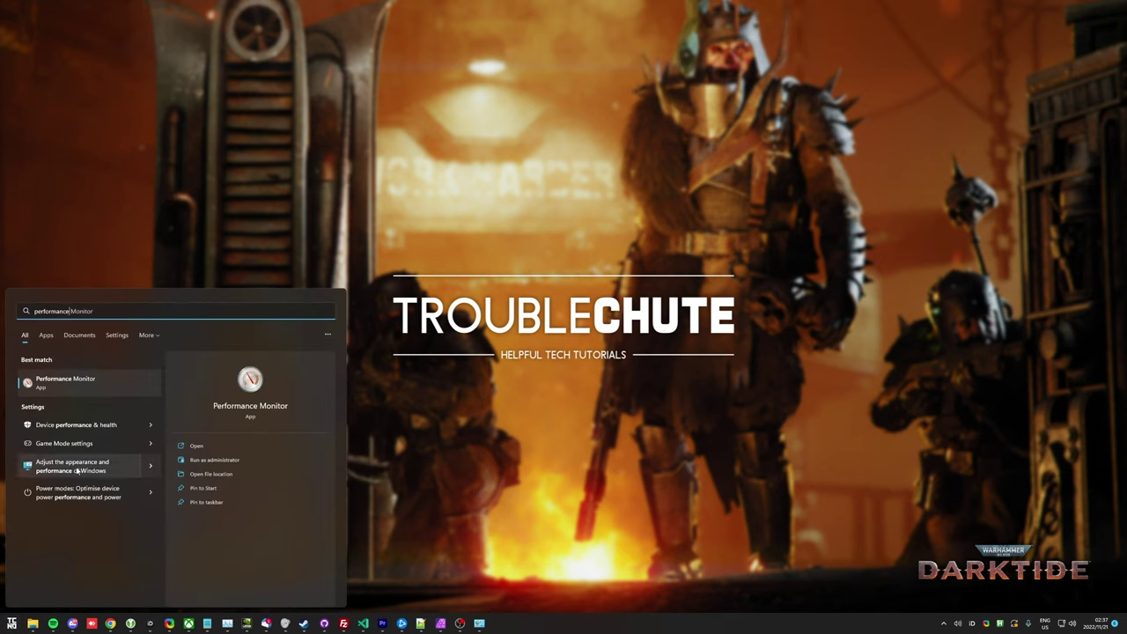
left_click(101, 469)
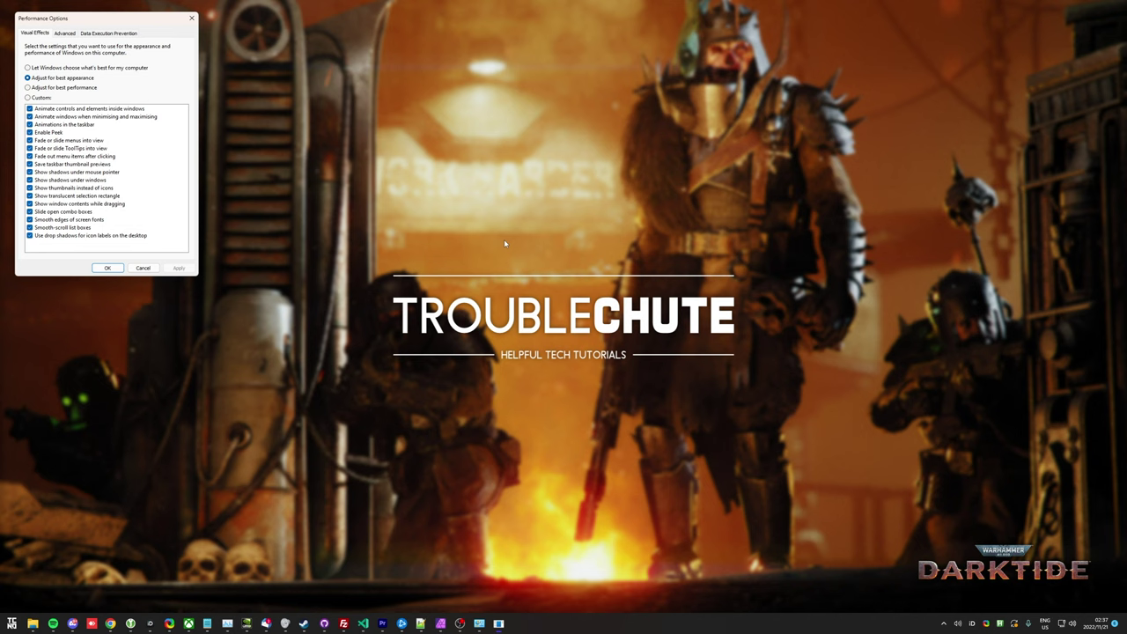
left_click_drag(129, 21, 597, 189)
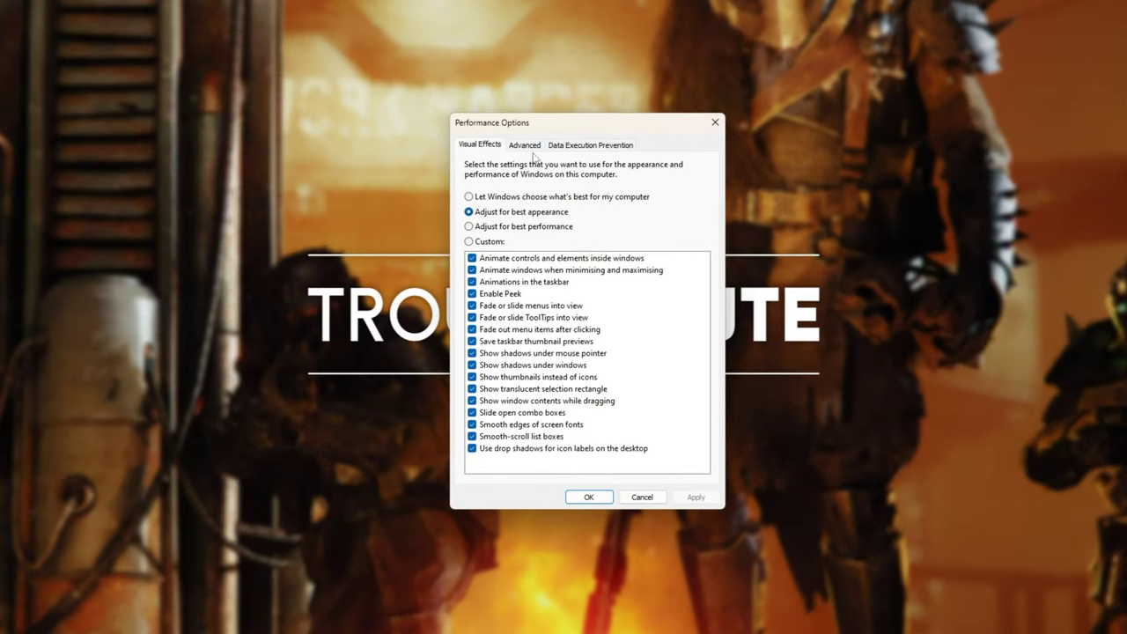
left_click(529, 147)
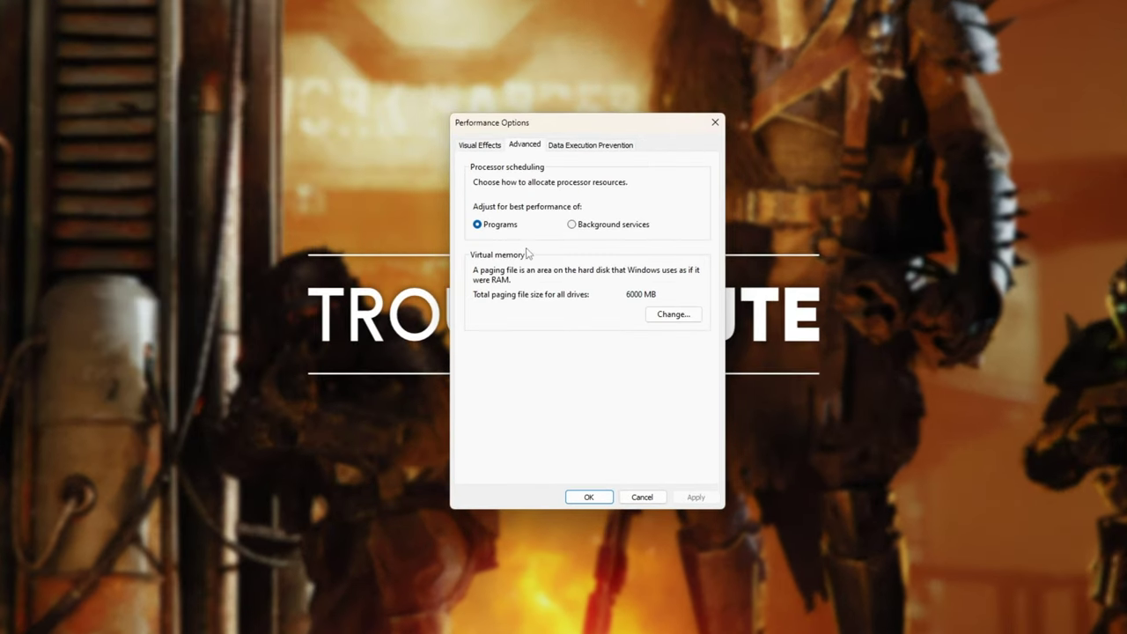
left_click(662, 317)
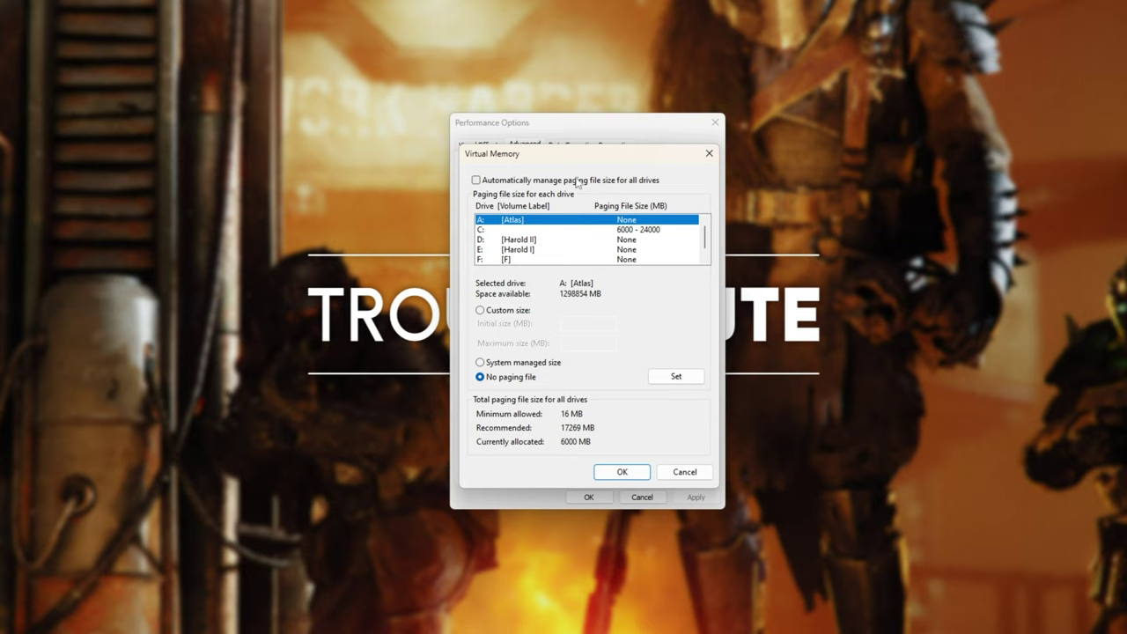
Select drive C: in the virtual memory settings, examine its custom initial and maximum sizes, and cancel the dialog without changes.
left_click(561, 230)
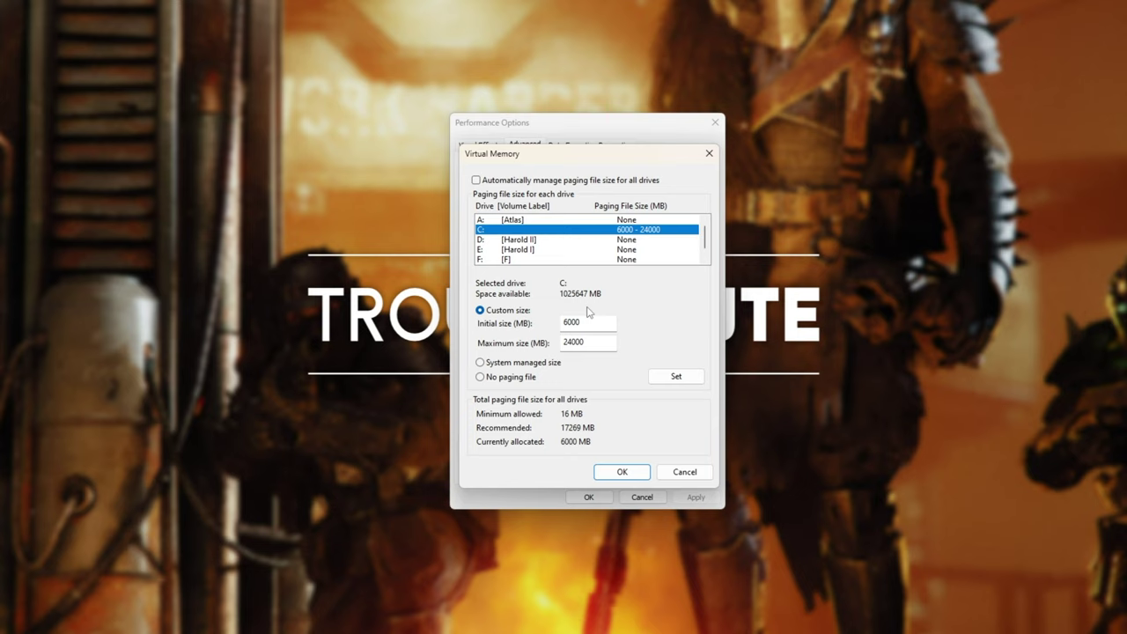
double_click(592, 328)
double_click(602, 343)
double_click(600, 324)
double_click(596, 344)
left_click(672, 472)
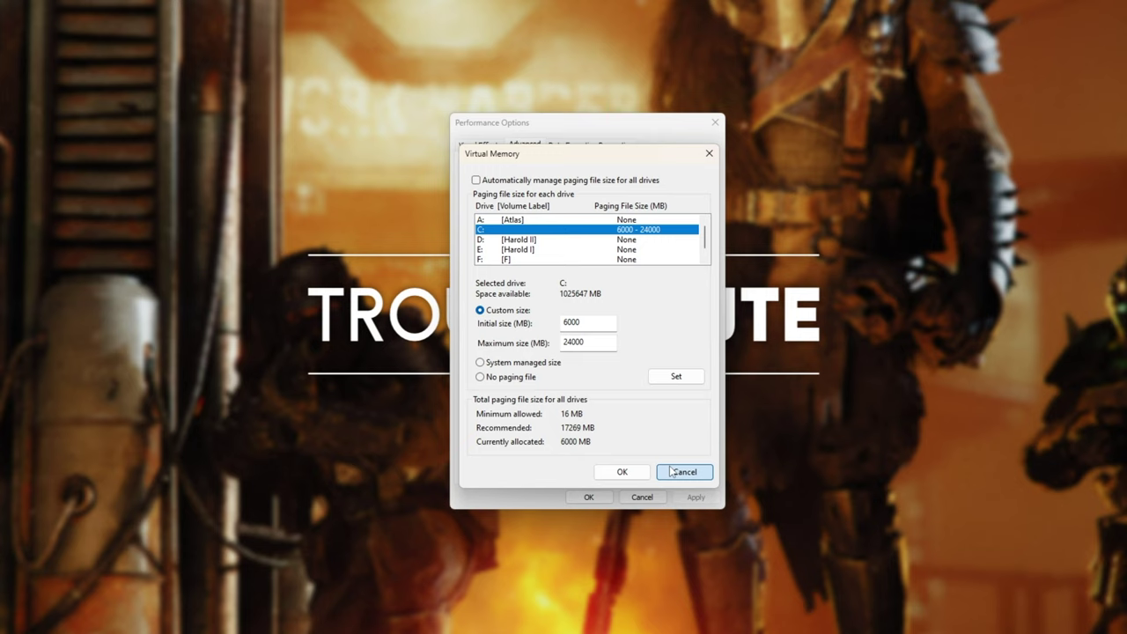
left_click(672, 472)
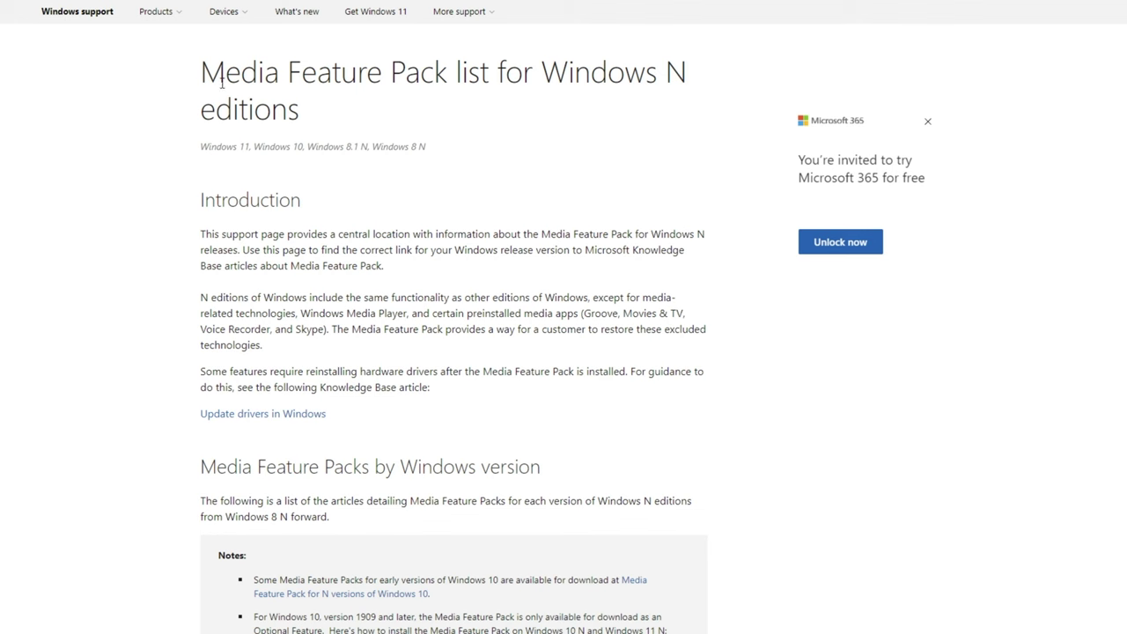
On the Media Feature Pack list for Windows N editions, find Windows 11 / Windows 10 22H2 and open its September 2022 article.
left_click_drag(203, 67, 475, 68)
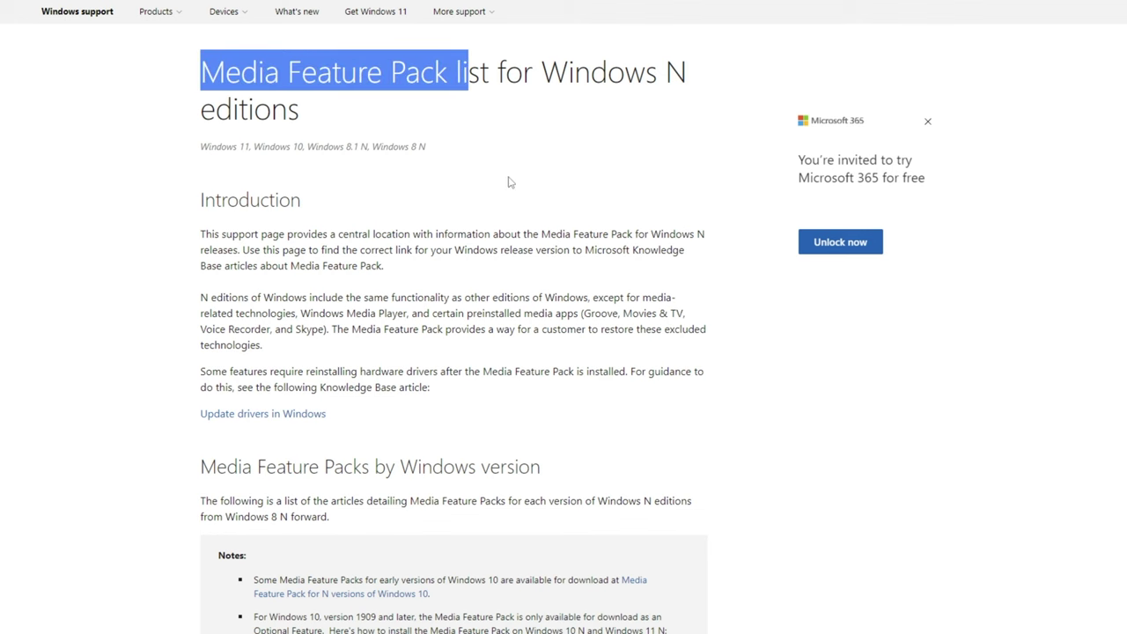
left_click_drag(543, 70, 689, 72)
middle_click(610, 140)
scroll(626, 224, "down", 9)
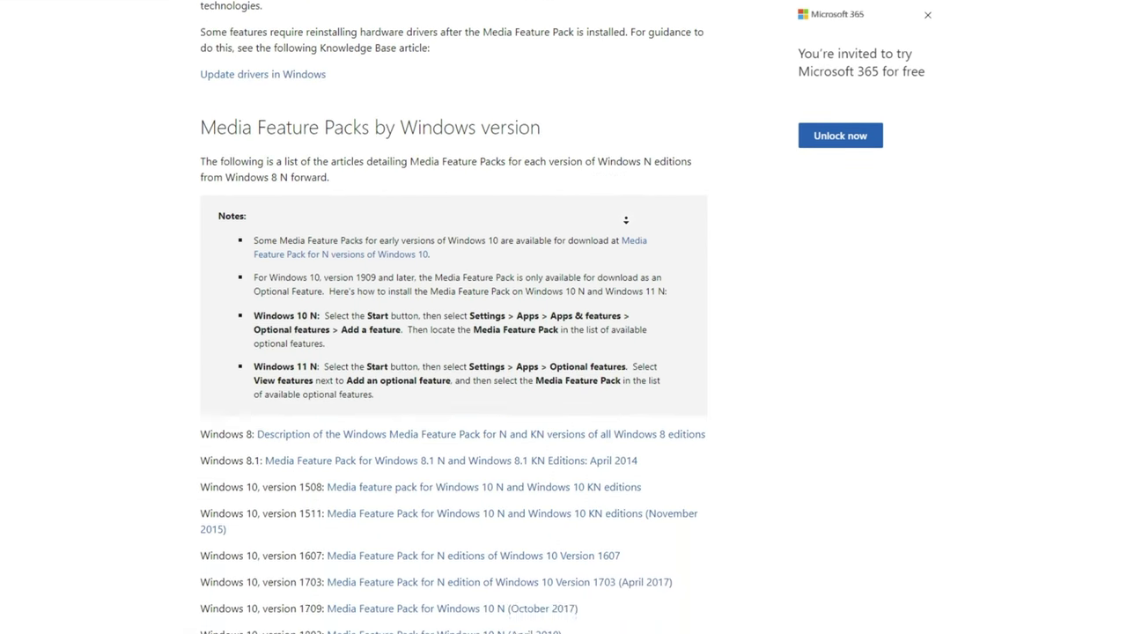
scroll(628, 226, "up", 2)
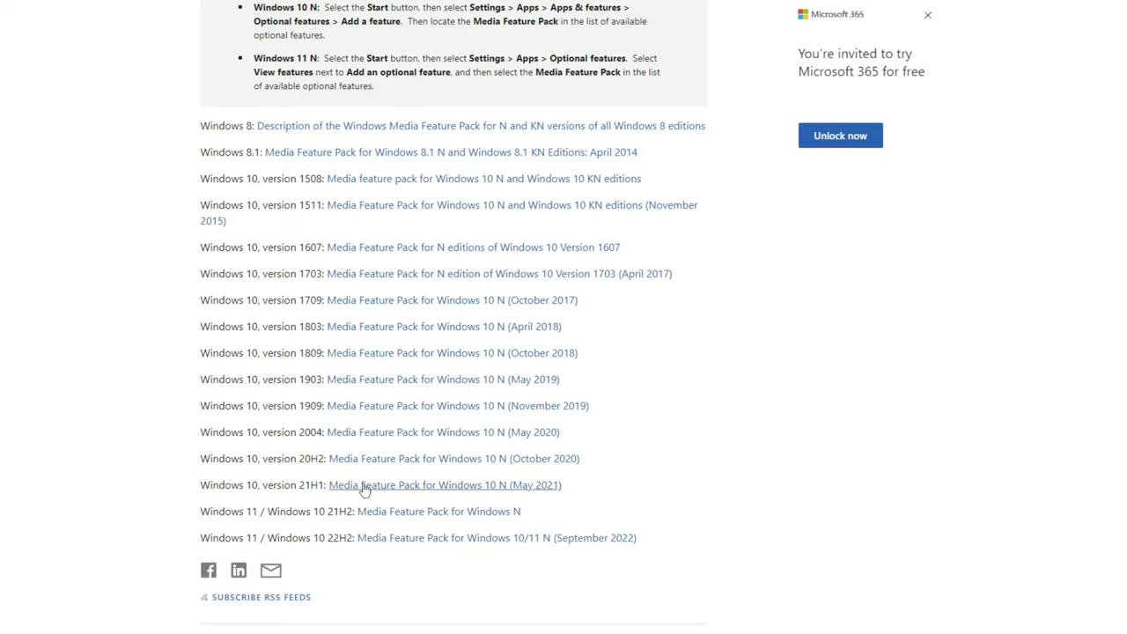
left_click_drag(197, 538, 353, 574)
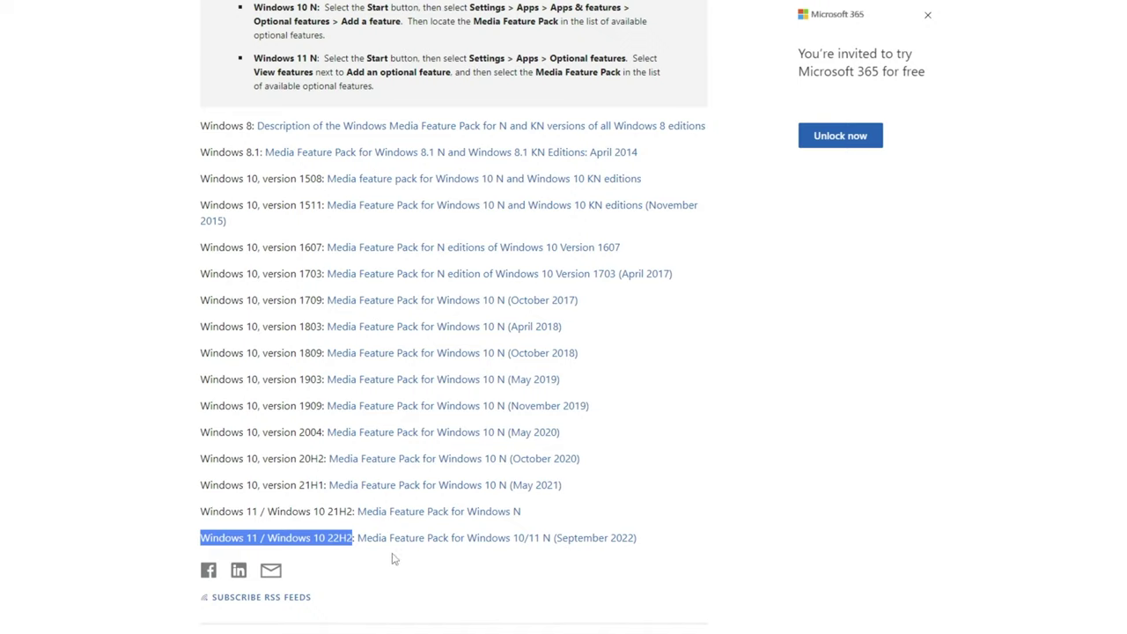
left_click(458, 538)
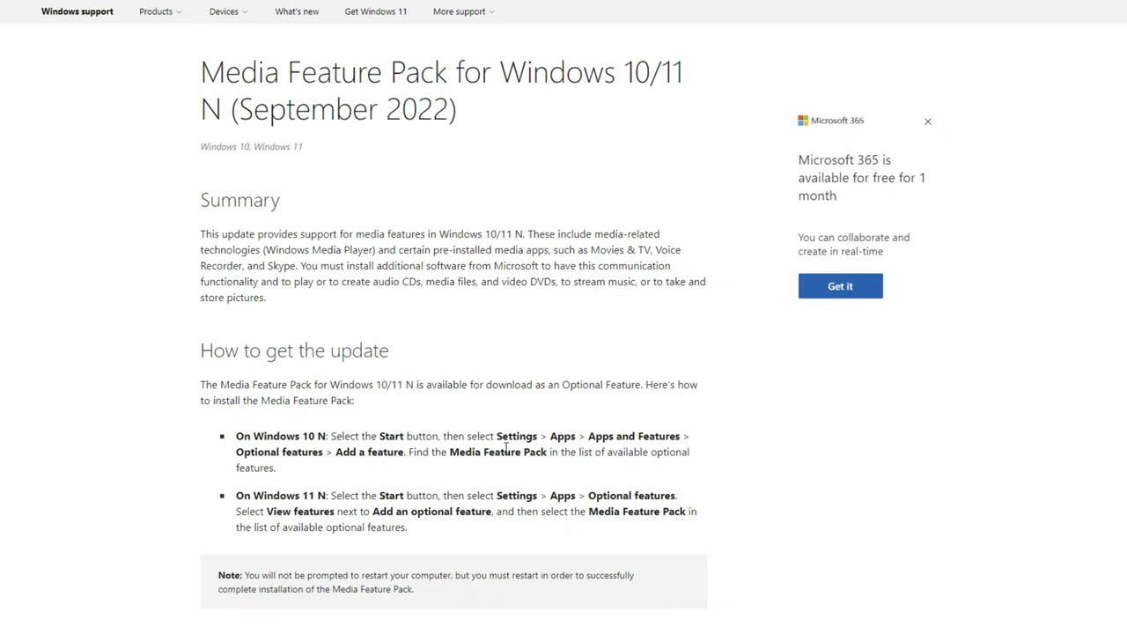
Read the article's instructions for getting the update on Windows 10 N and copy the feature name Media Feature Pack.
scroll(506, 448, "down", 3)
scroll(505, 448, "up", 2)
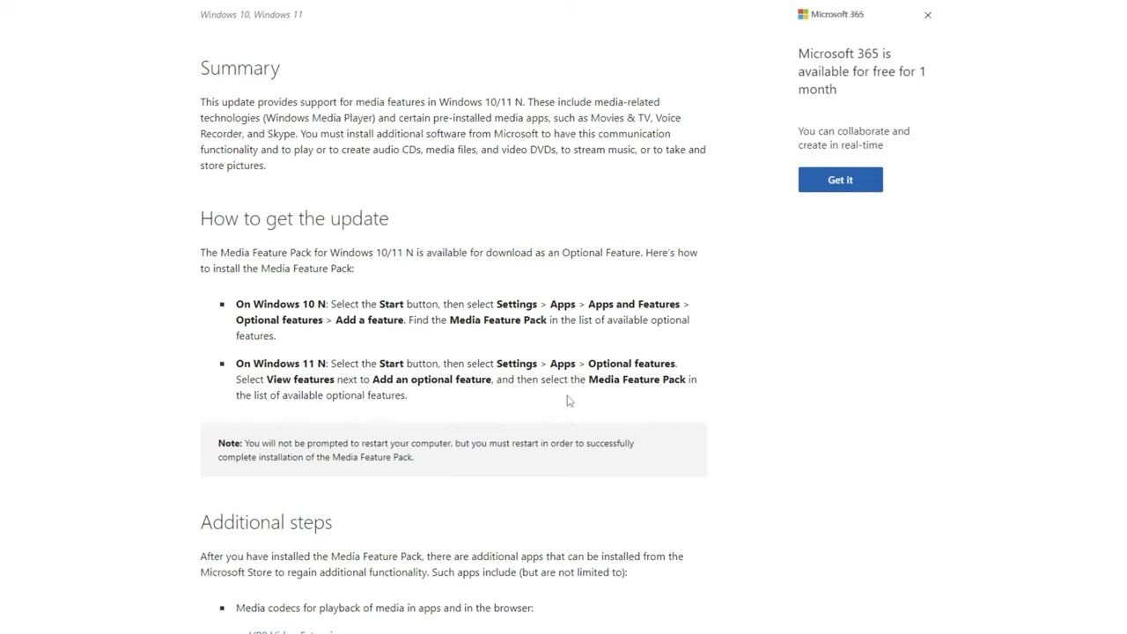
left_click_drag(499, 304, 679, 304)
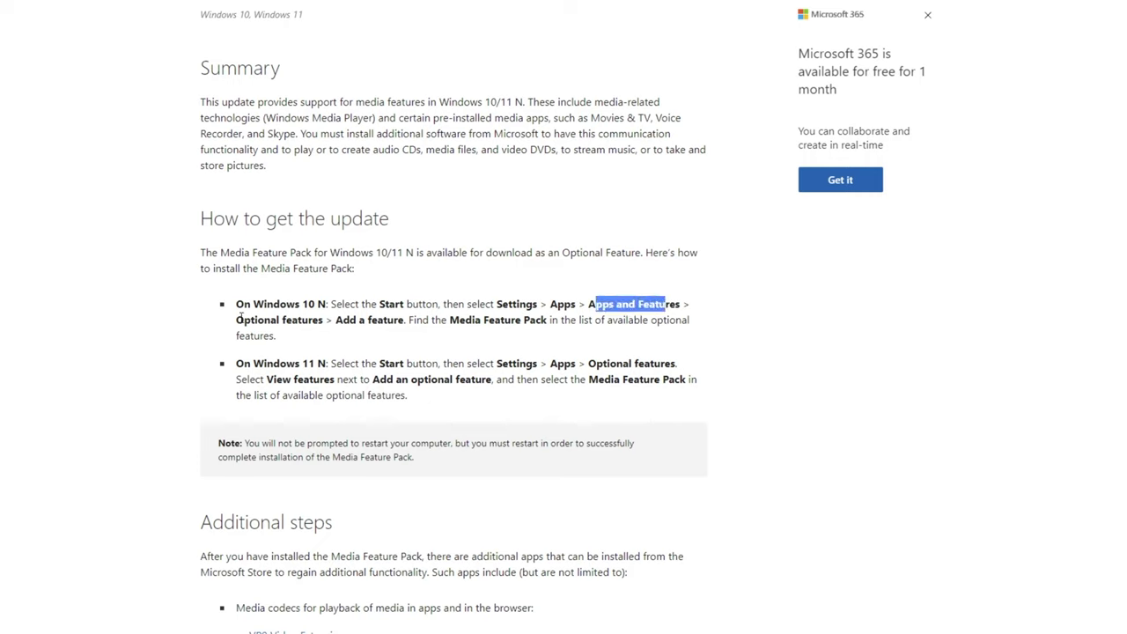
left_click_drag(236, 320, 547, 321)
key("ctrl+c")
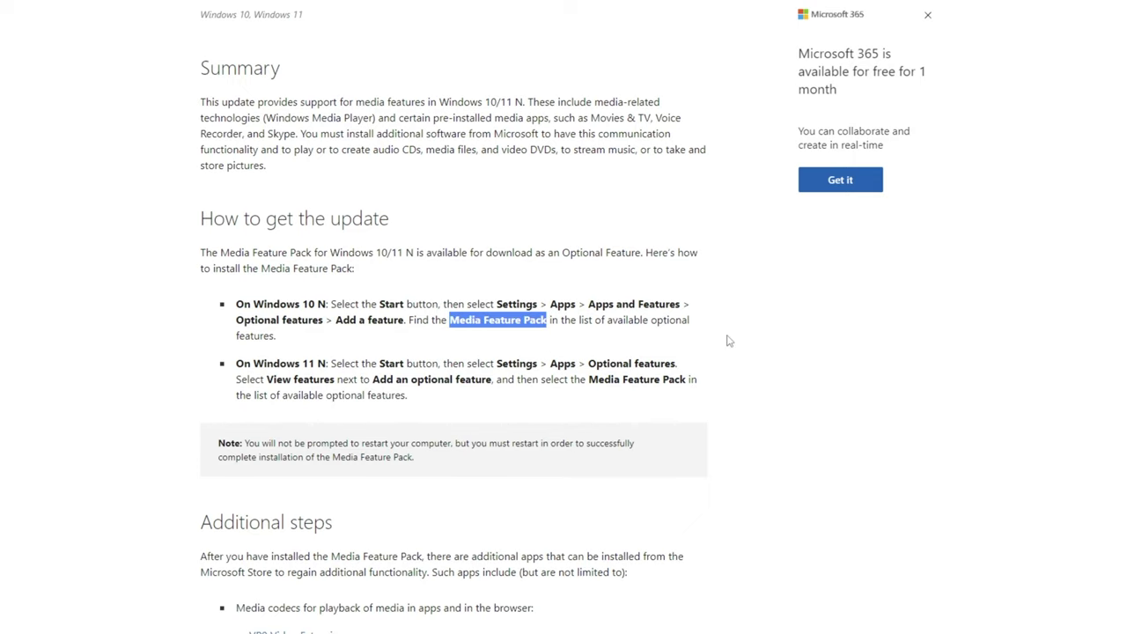
Switch to Windows Settings, go to the optional features for apps and search the installed features for Media Feature Pack.
key("super")
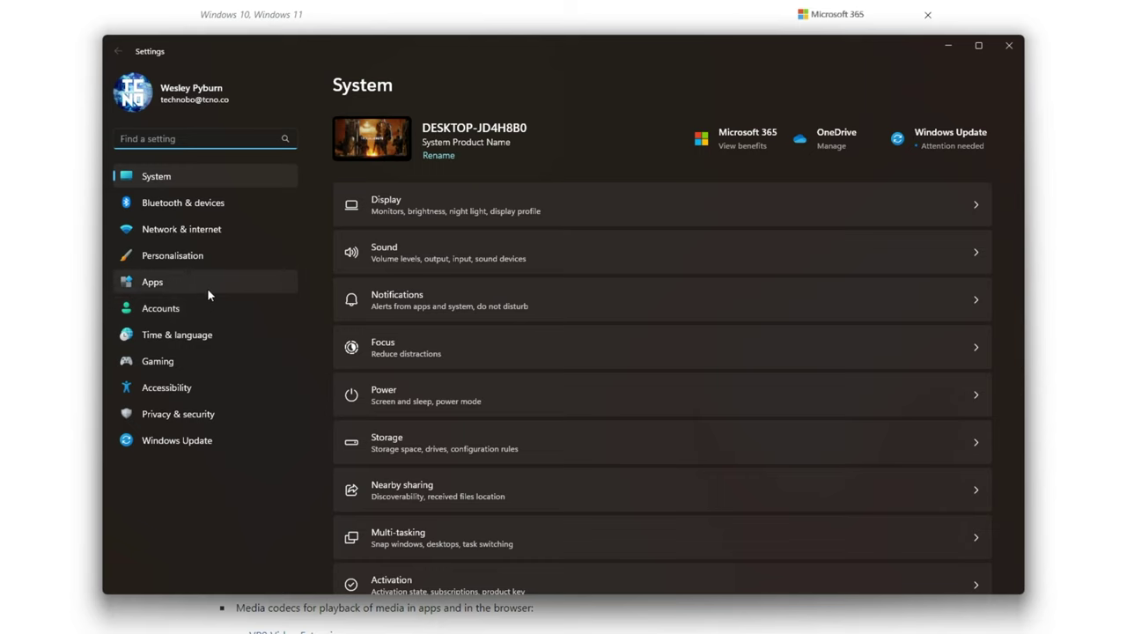
left_click(207, 288)
left_click(475, 327)
left_click(414, 251)
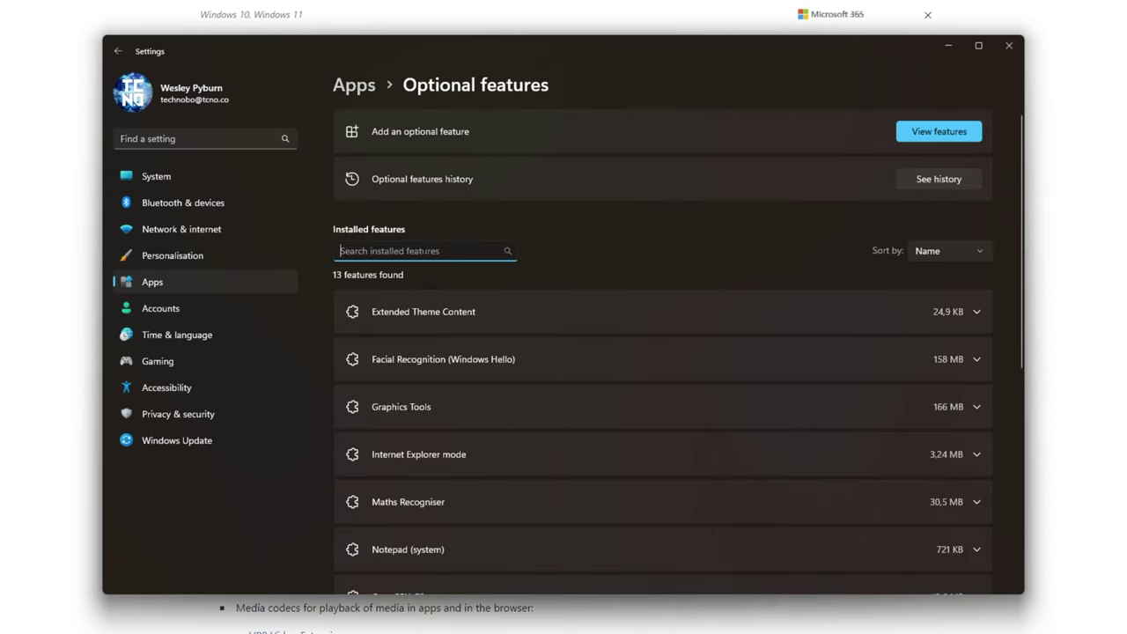
key("ctrl+v")
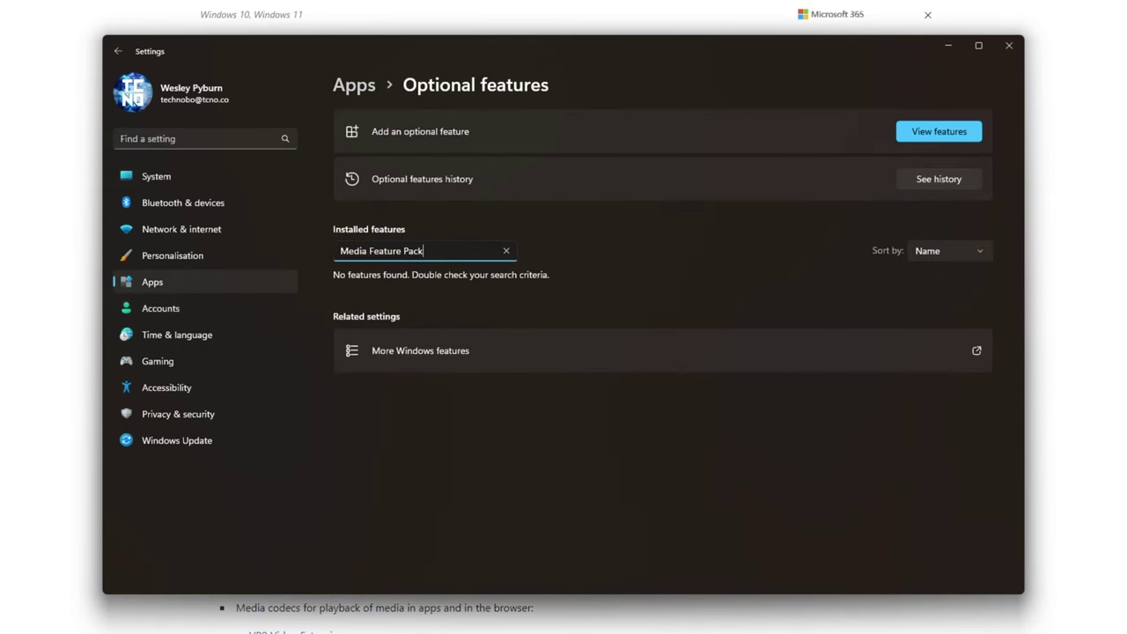
Search the available optional features for Media Feature Pack, clear the search and cancel adding a feature.
left_click(927, 136)
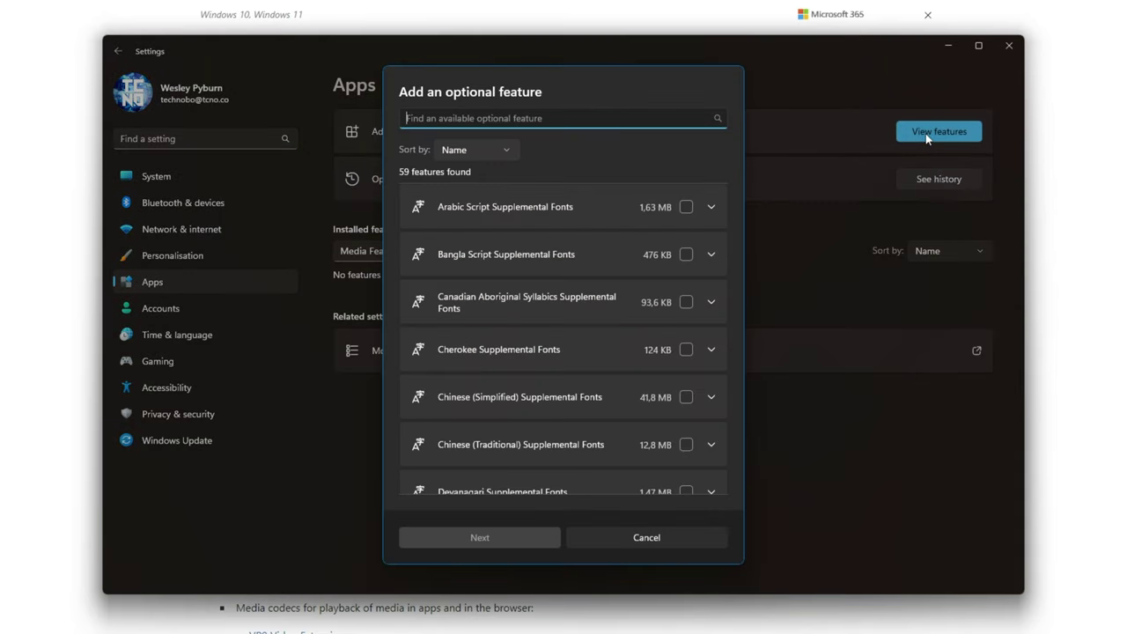
key("ctrl+v")
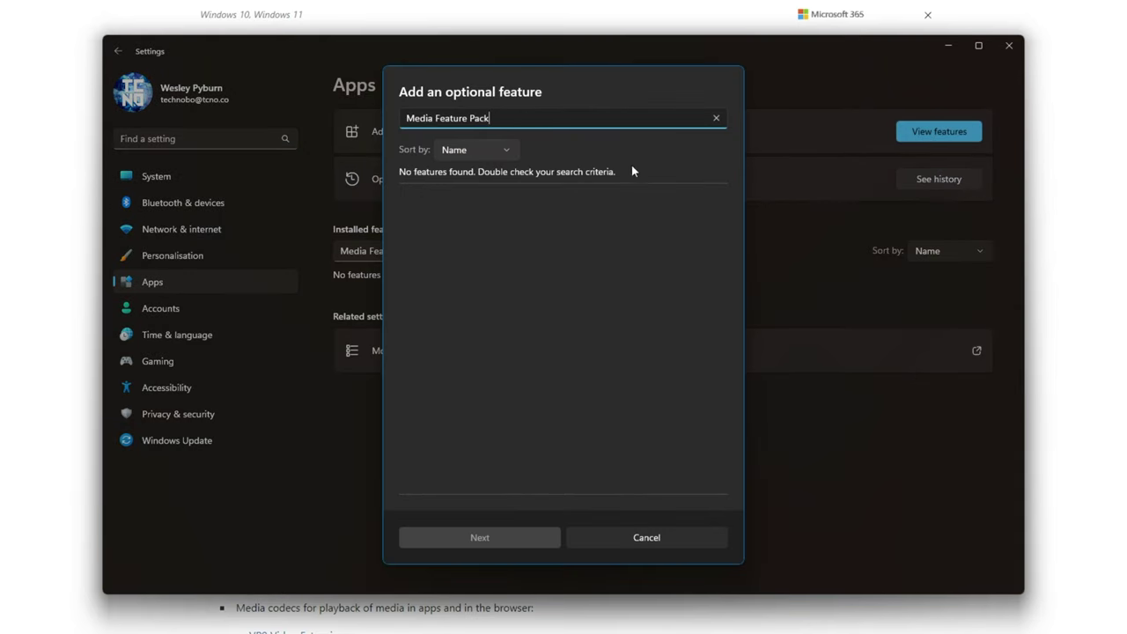
key("ctrl+z")
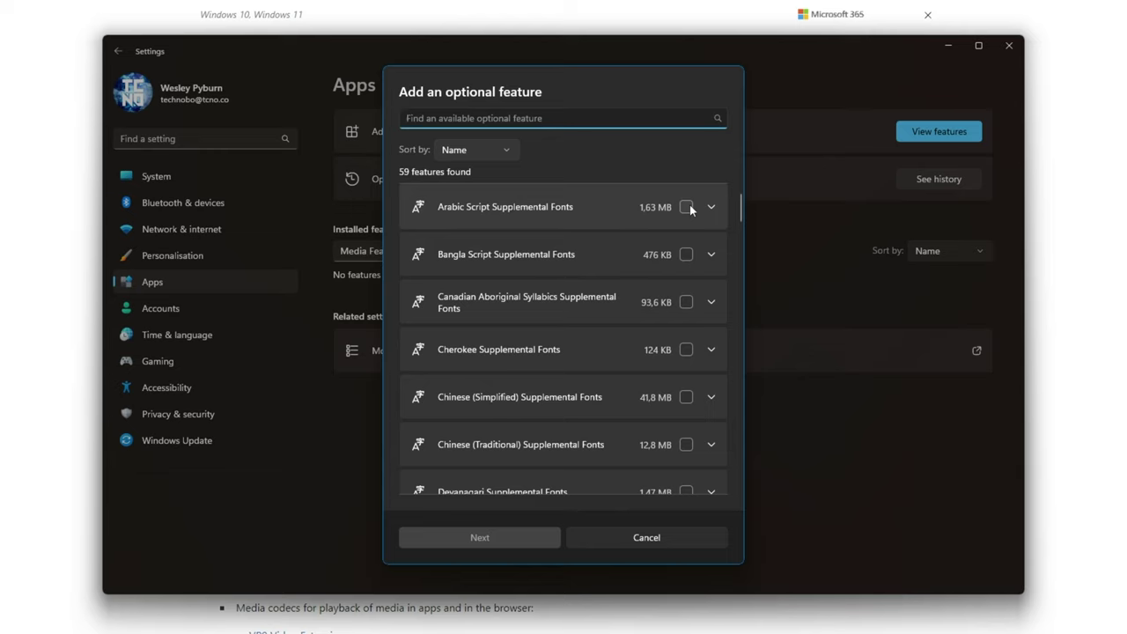
left_click(598, 538)
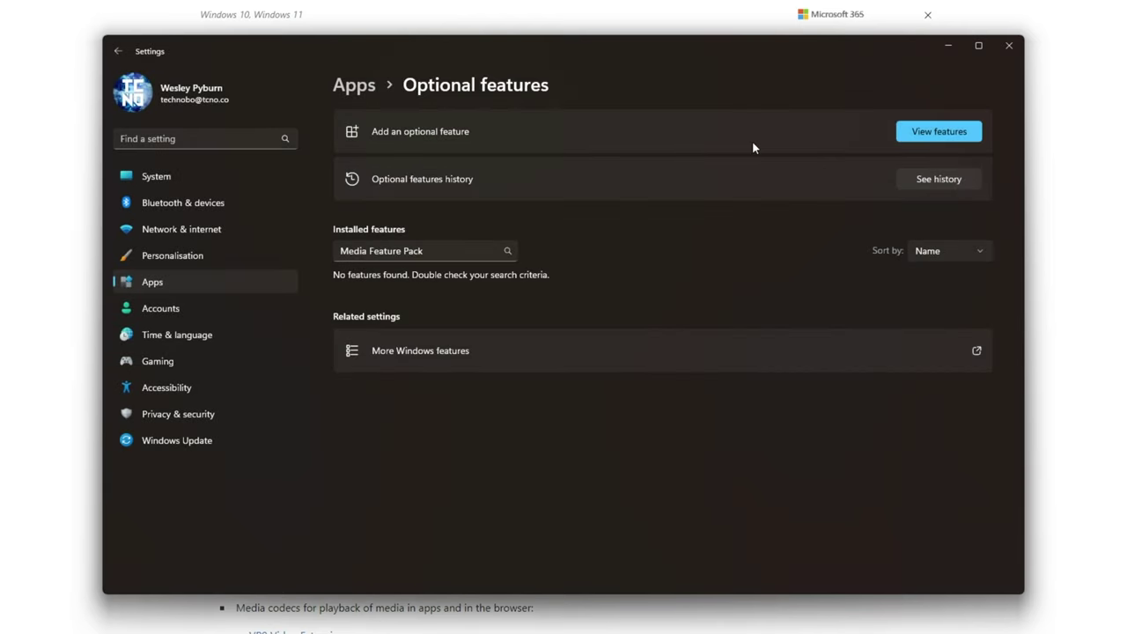
Clear the installed features search, open the additional Windows features, and find and expand Media Features.
left_click(345, 252)
key("BackSpace")
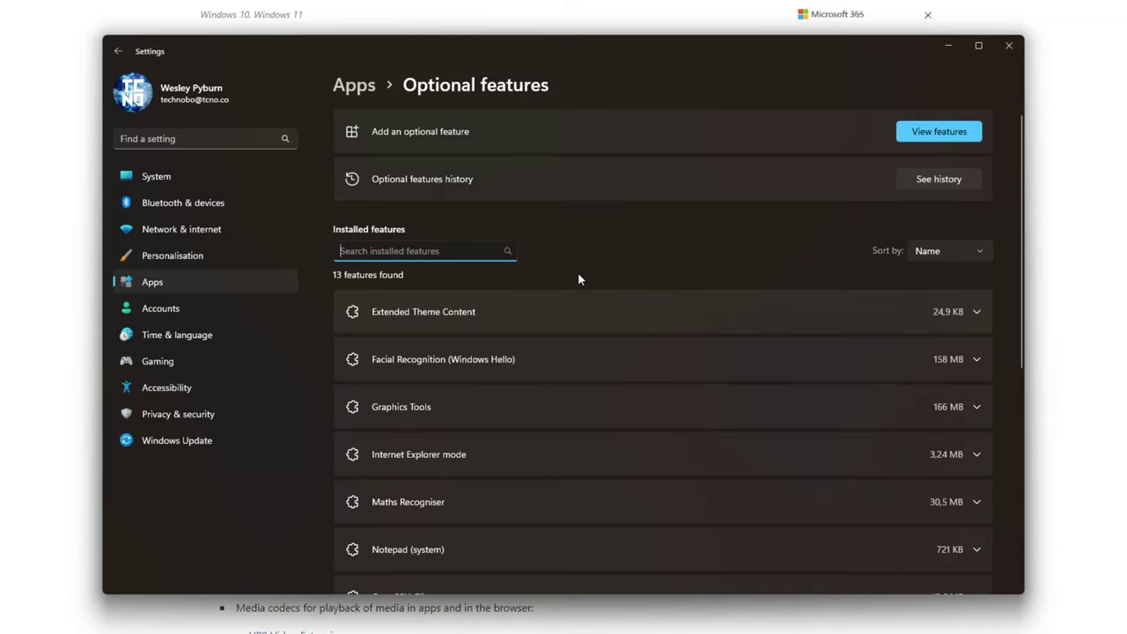
scroll(579, 264, "down", 5)
left_click(474, 556)
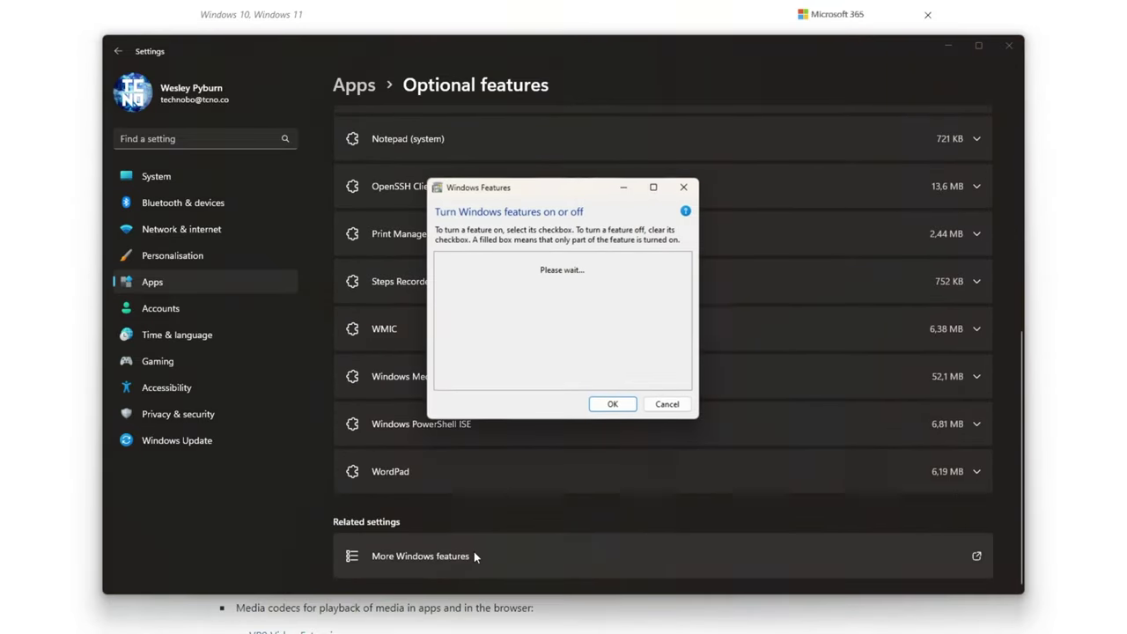
scroll(489, 355, "down", 2)
scroll(488, 355, "down", 1)
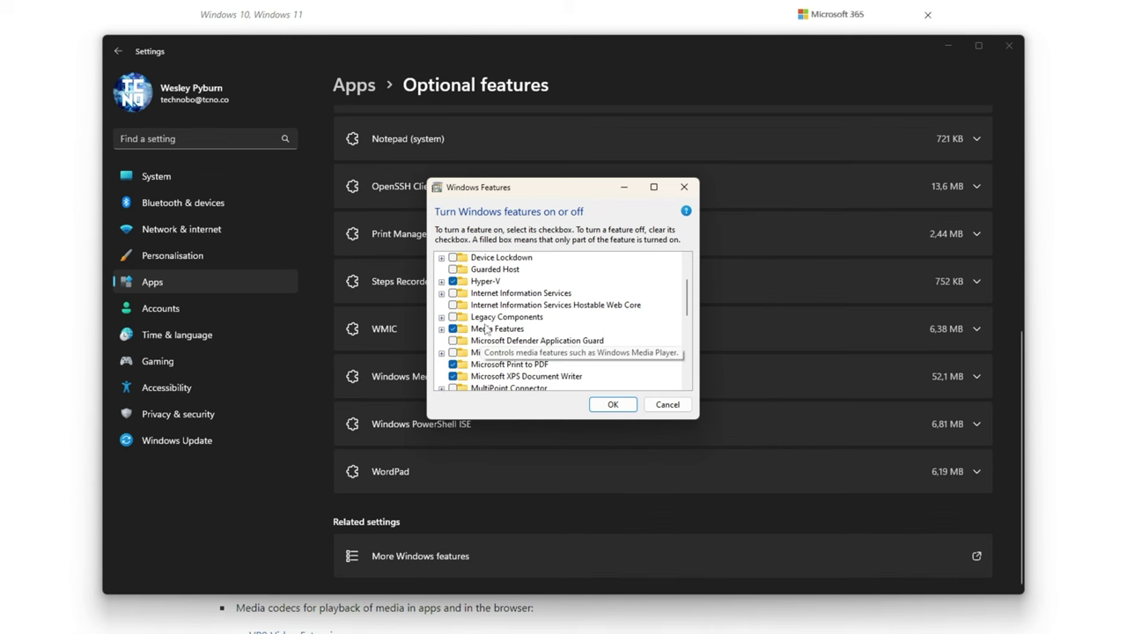
left_click(494, 328)
left_click(441, 328)
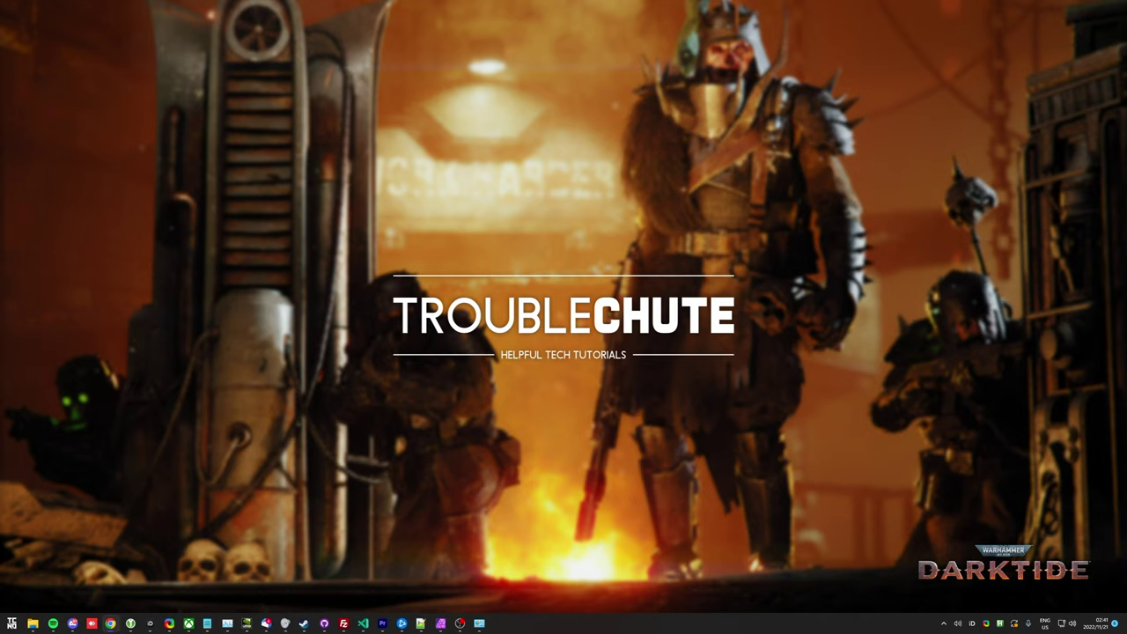
Run %AppData% to open the Roaming folder in File Explorer and open the Fatshark folder.
key("super+r")
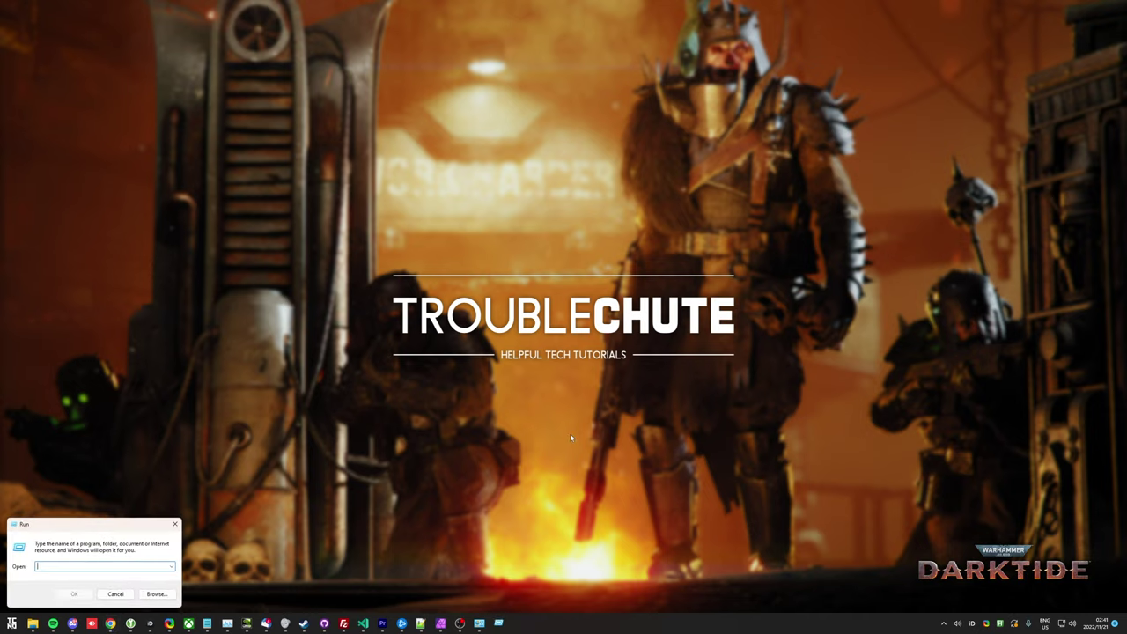
type("%APpData%")
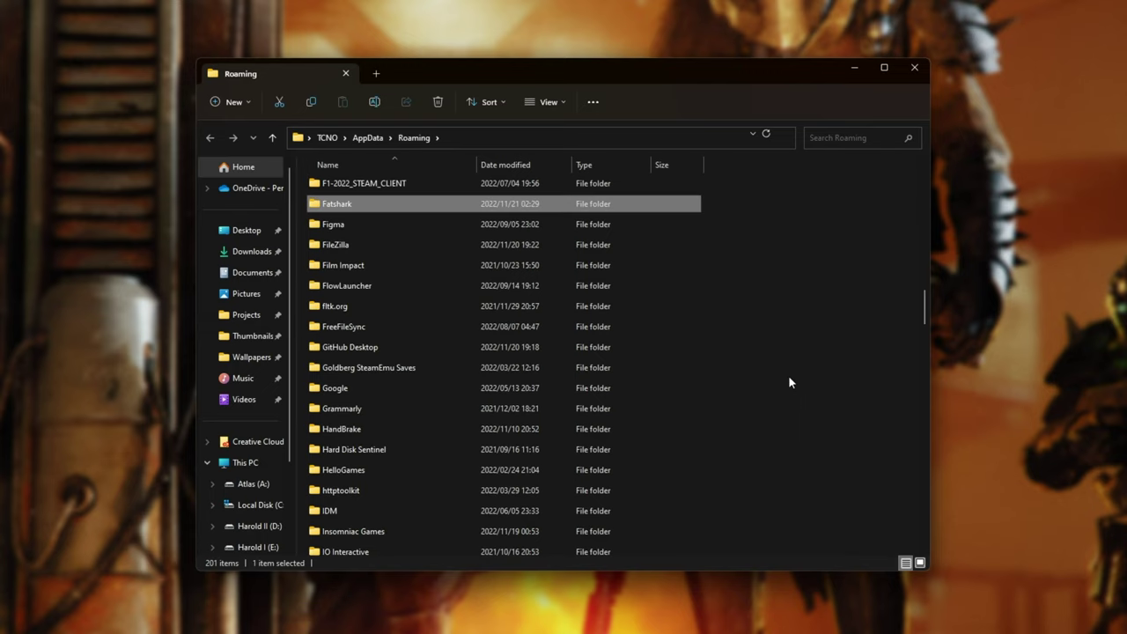
double_click(443, 206)
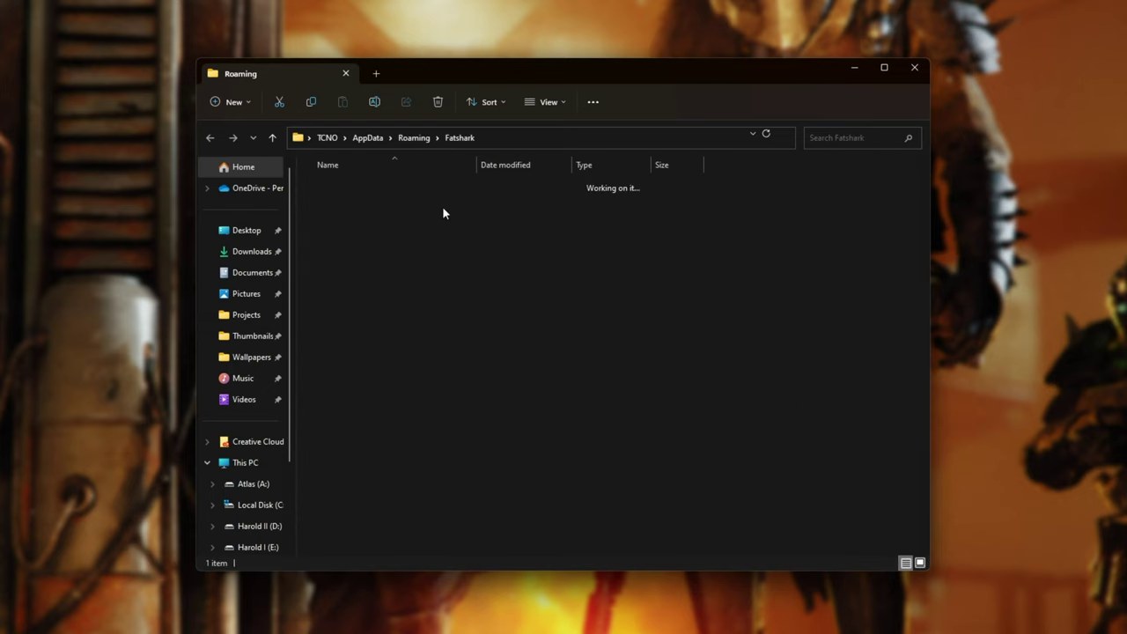
Rename the Darktide folder inside Fatshark to Darktide1.
left_click(412, 190)
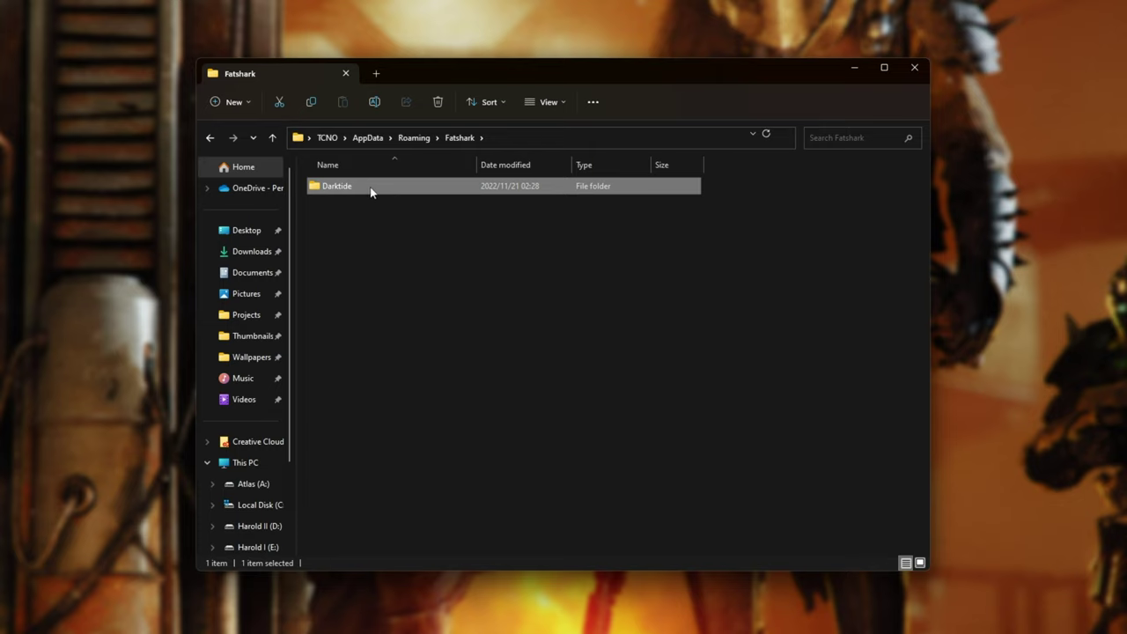
key("F2")
key("End")
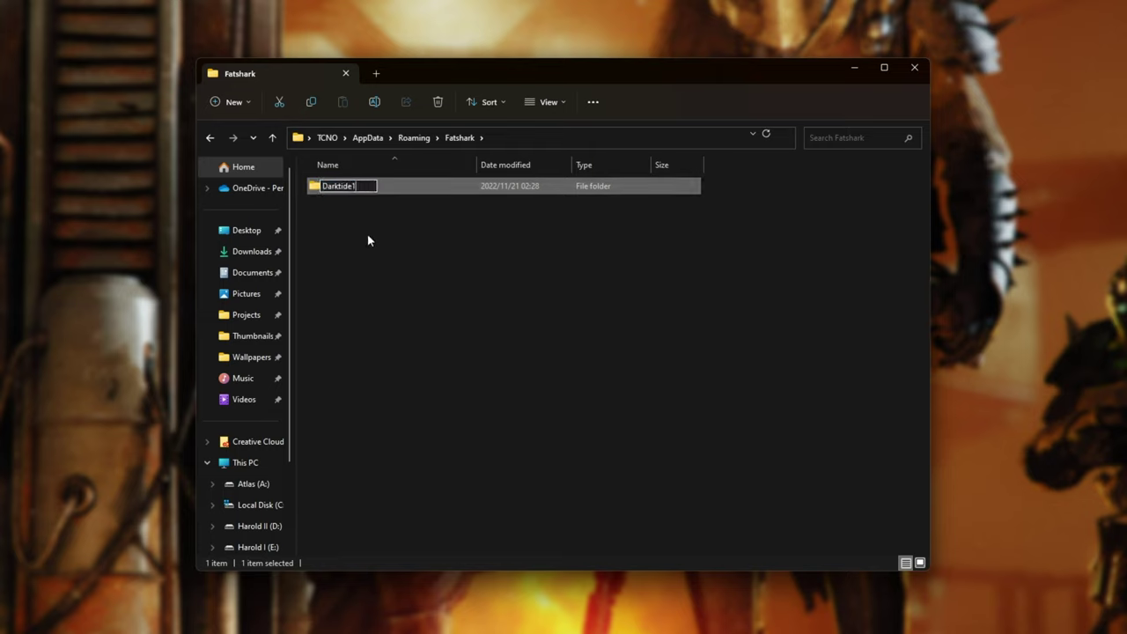
type("1")
left_click(370, 236)
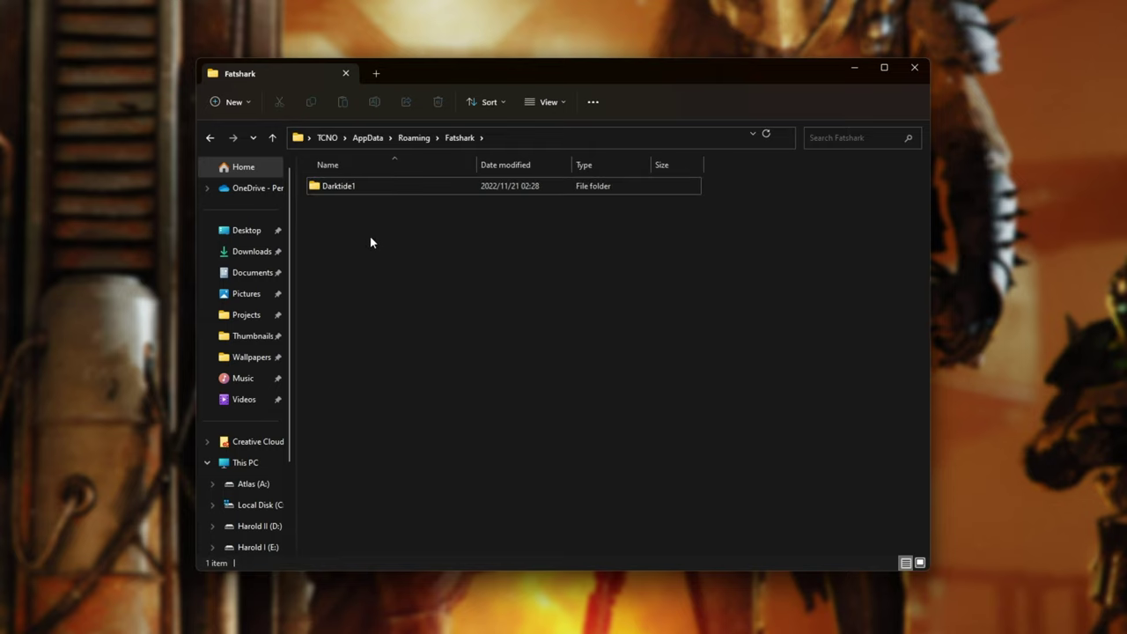
Restore the Darktide1 folder's original name, Darktide, and deselect the folder.
left_click(344, 192)
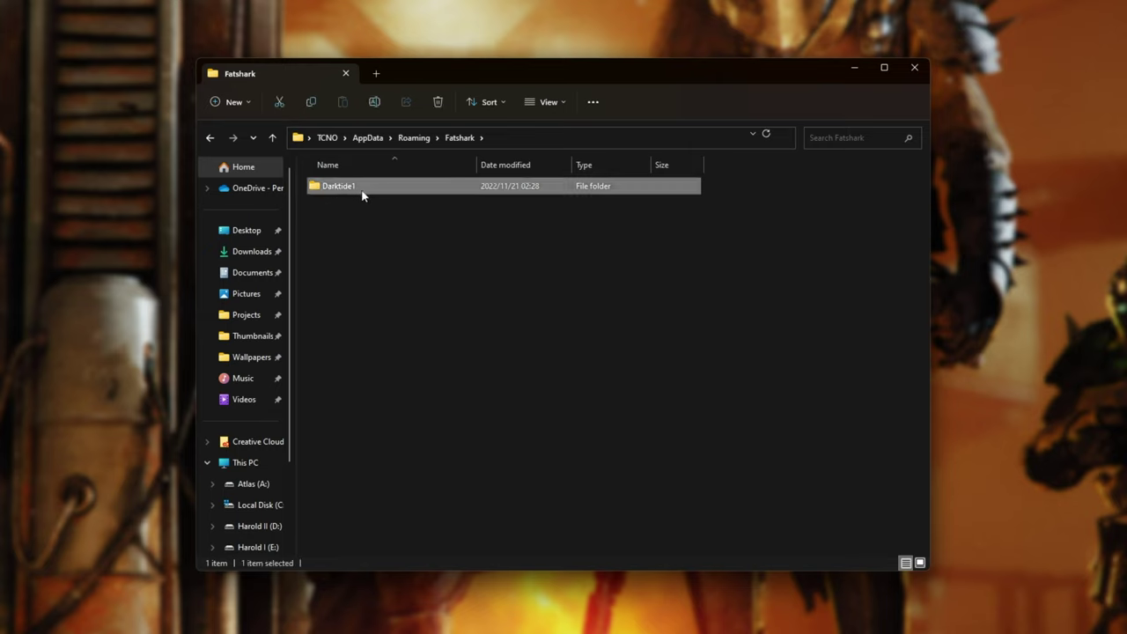
key("F2")
key("End")
key("BackSpace")
key("Return")
left_click(694, 273)
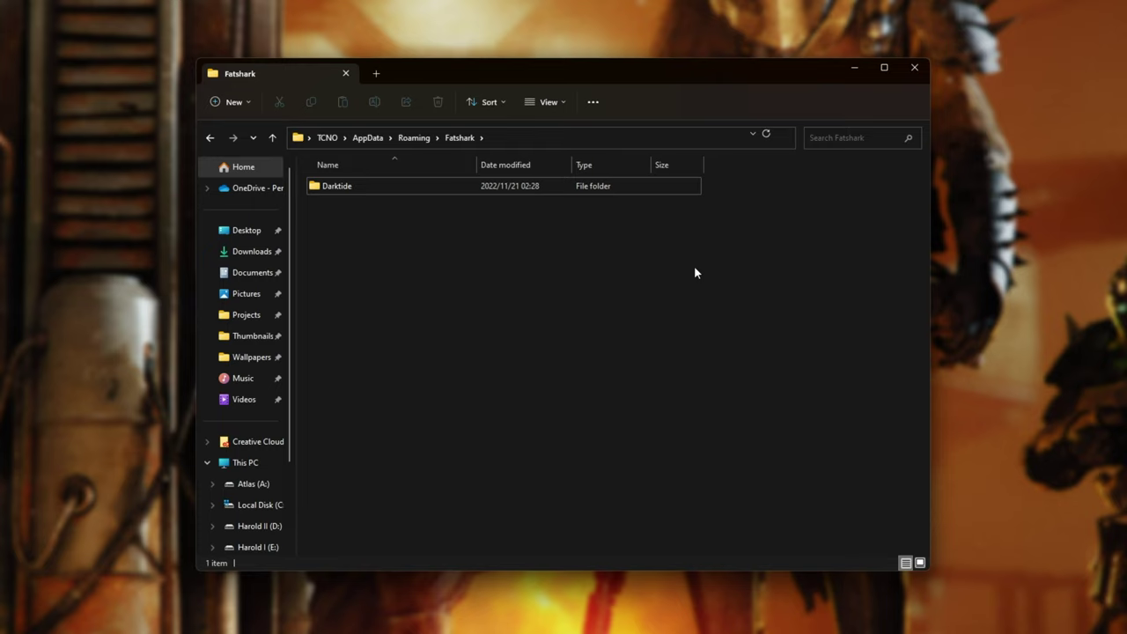